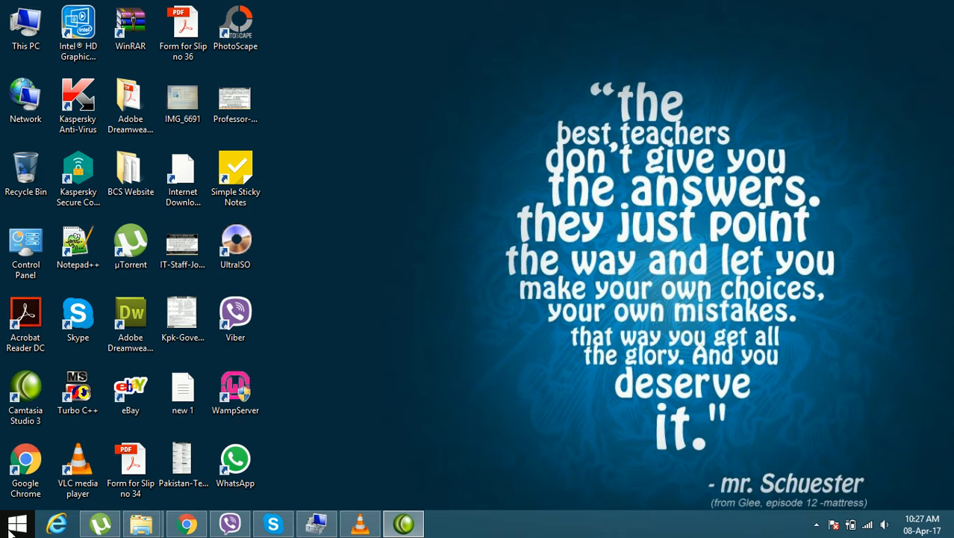
# Step: Search the installed programs for "sql" and launch SQL Plus
pyautogui.click(11, 529)
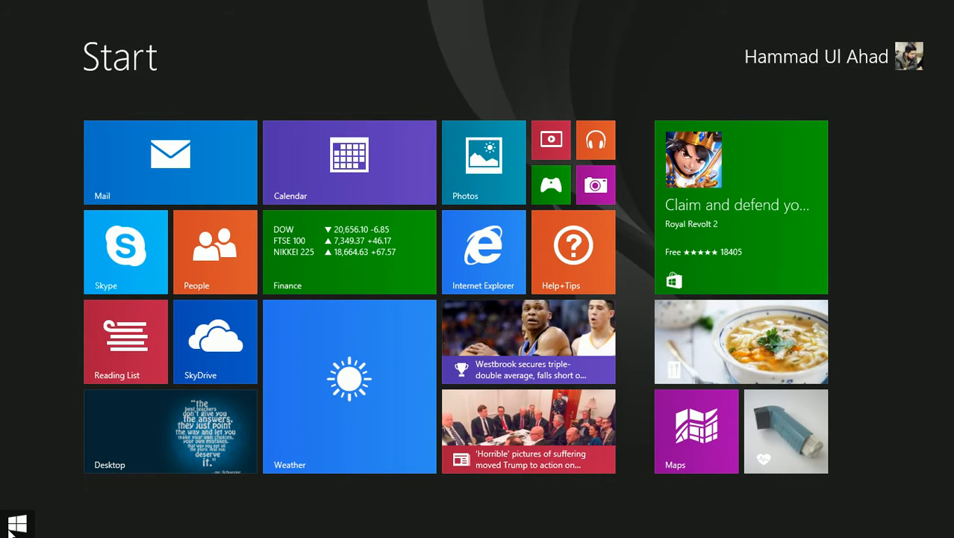
pyautogui.click(150, 437)
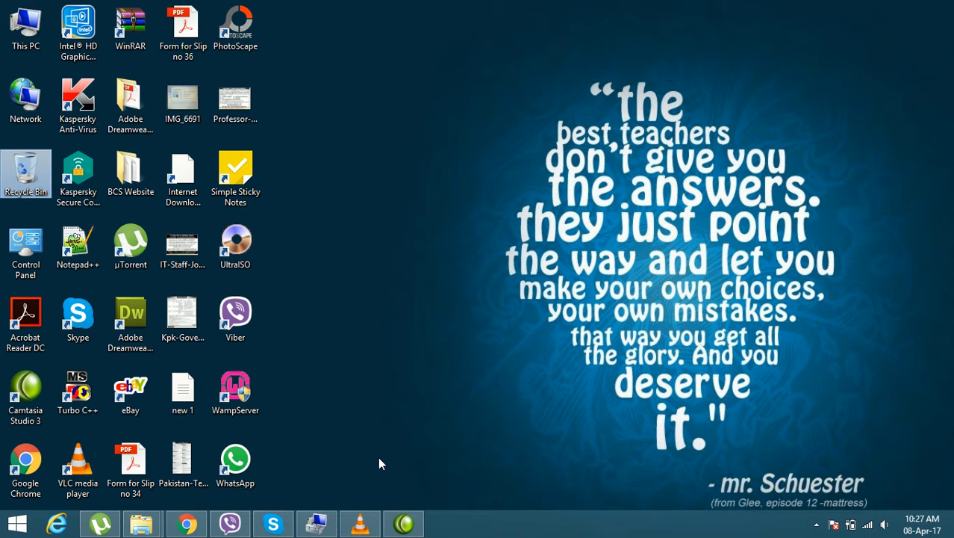
pyautogui.click(18, 525)
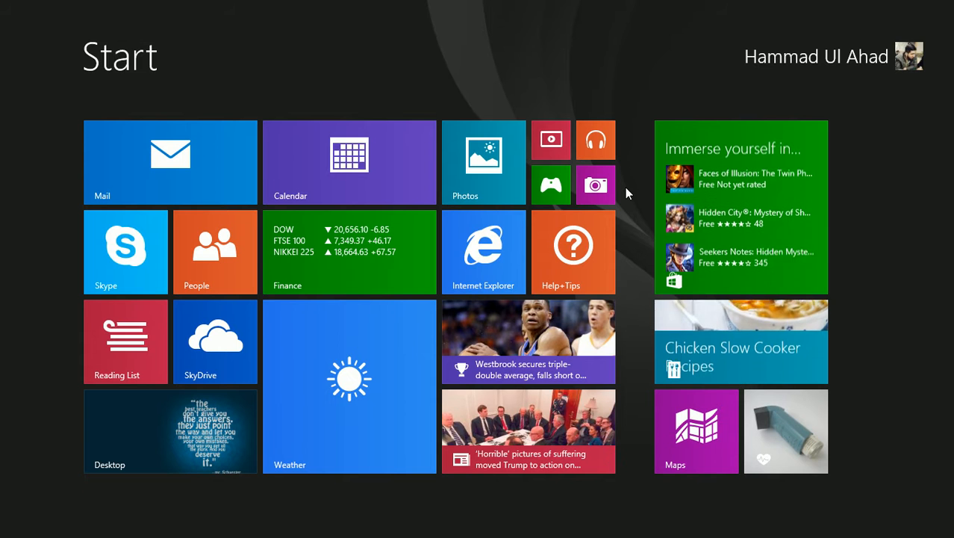
pyautogui.write('sql Plus')
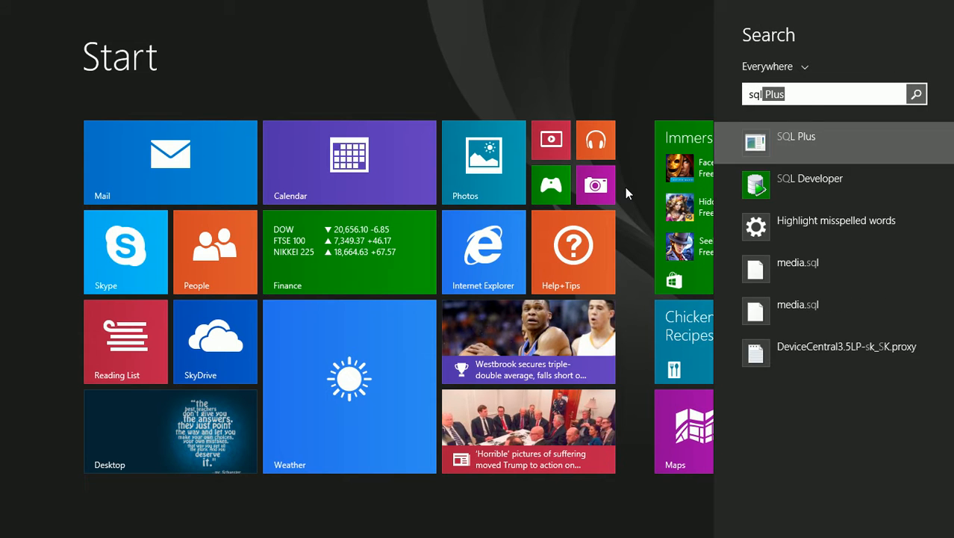
pyautogui.press('Down')
pyautogui.press('Up')
pyautogui.press('Down')
pyautogui.press('Up')
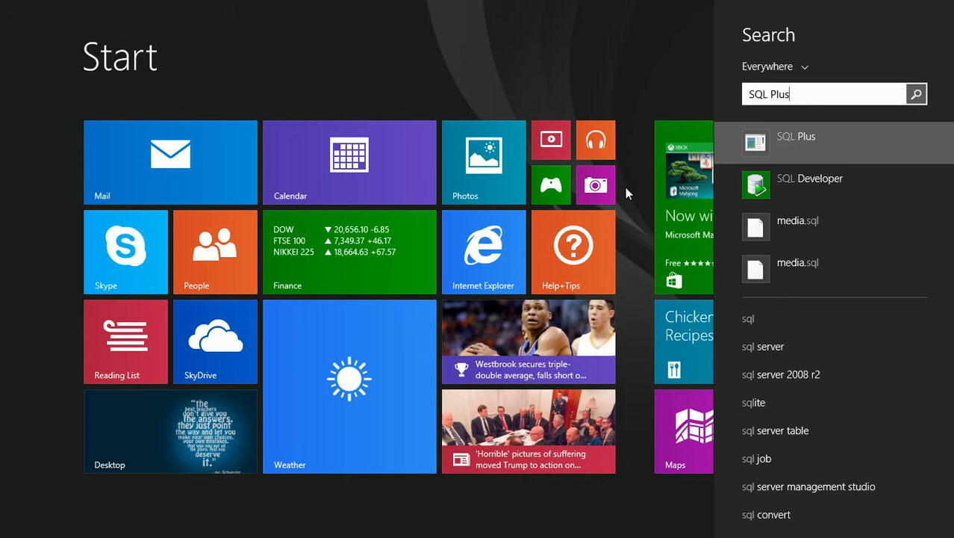
pyautogui.press('Return')
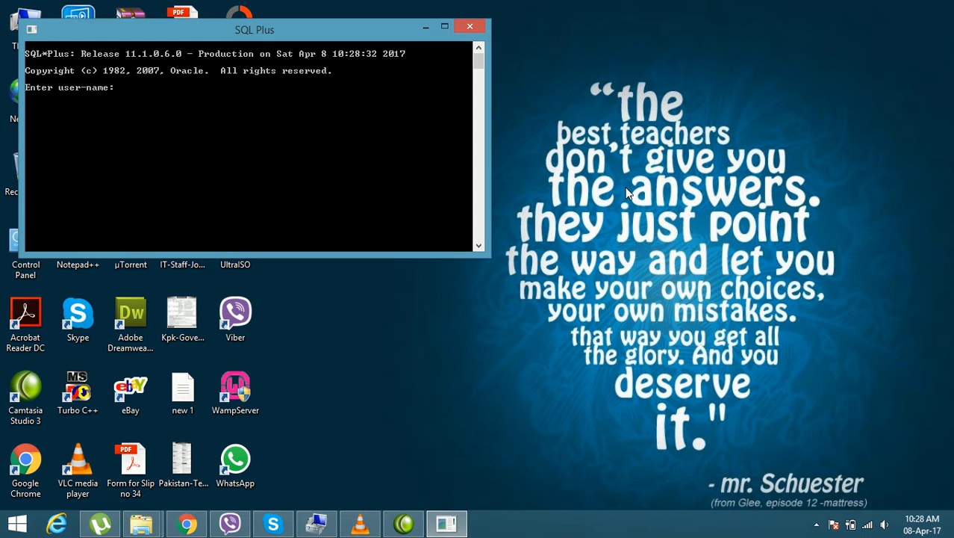
# Step: Make the SQL Plus window taller and move it nearer the middle of the desktop
pyautogui.moveTo(375, 30); pyautogui.dragTo(453, 64)
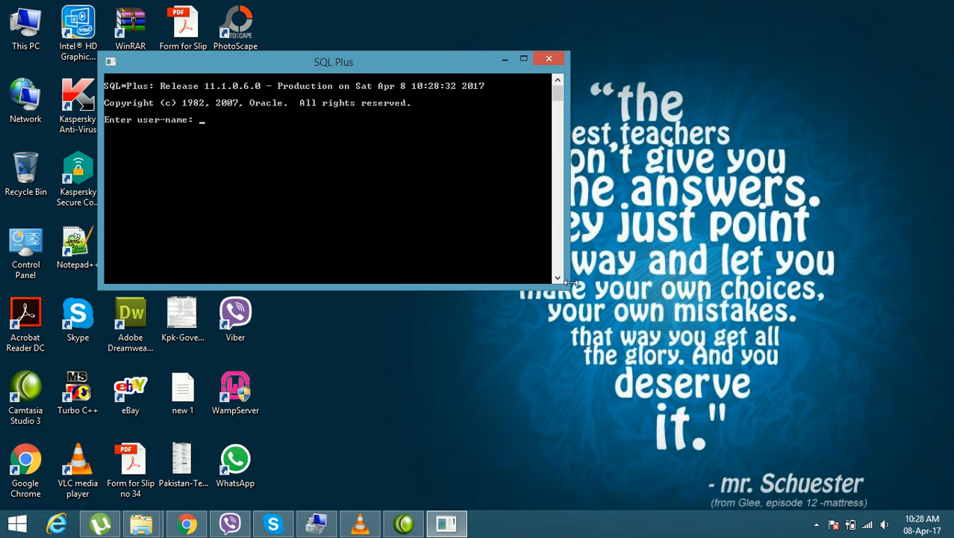
pyautogui.moveTo(573, 289); pyautogui.dragTo(657, 354)
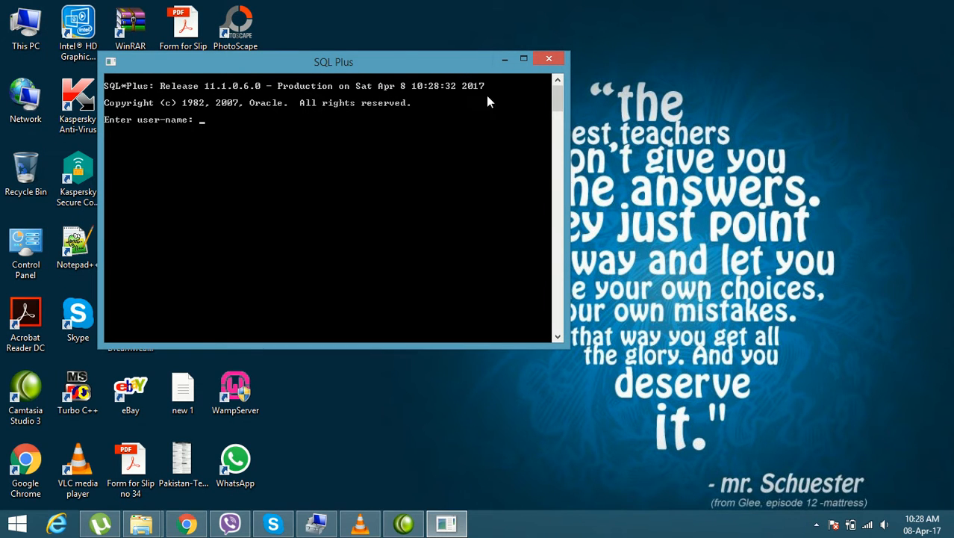
pyautogui.moveTo(377, 61); pyautogui.dragTo(455, 74)
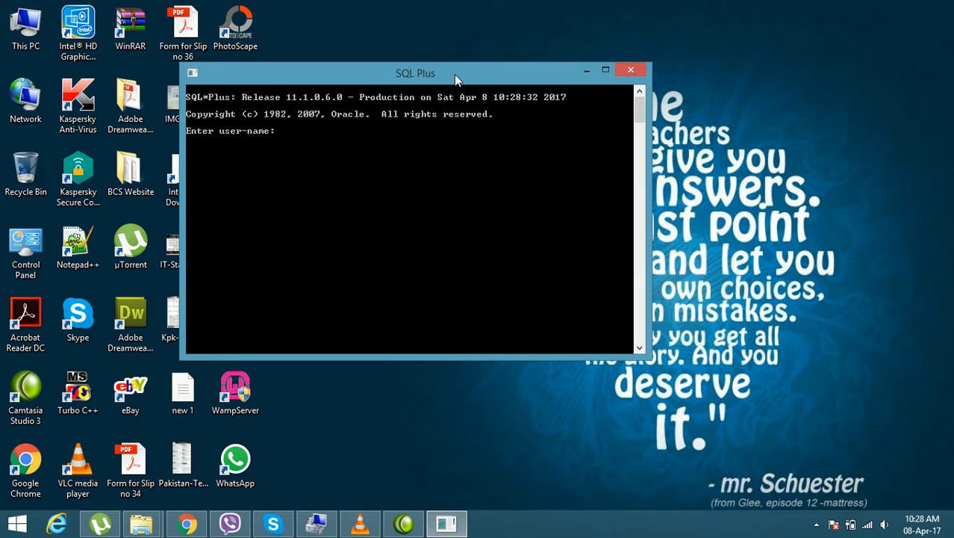
# Step: Log in to the Oracle database with the user name hr and the account password
pyautogui.write('hr')
pyautogui.press('Return')
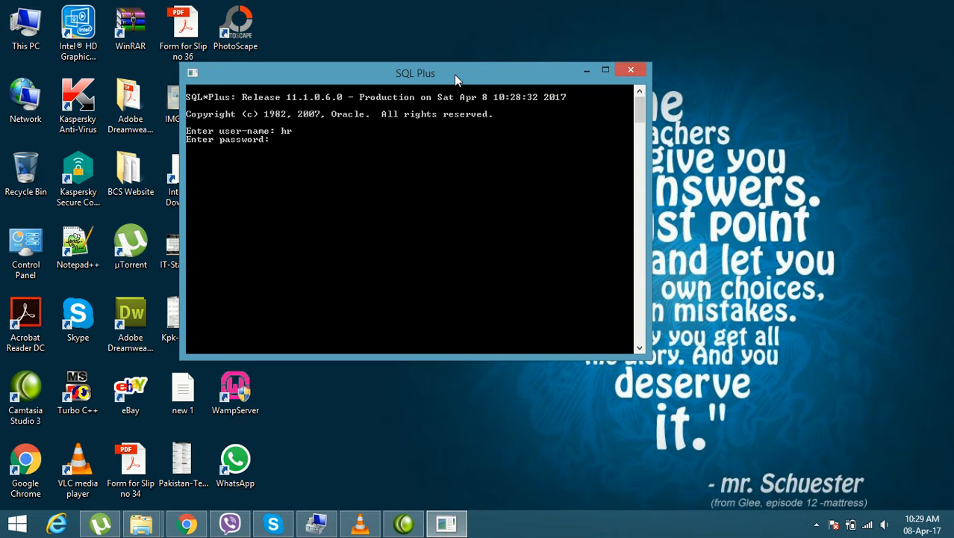
pyautogui.press('Return')
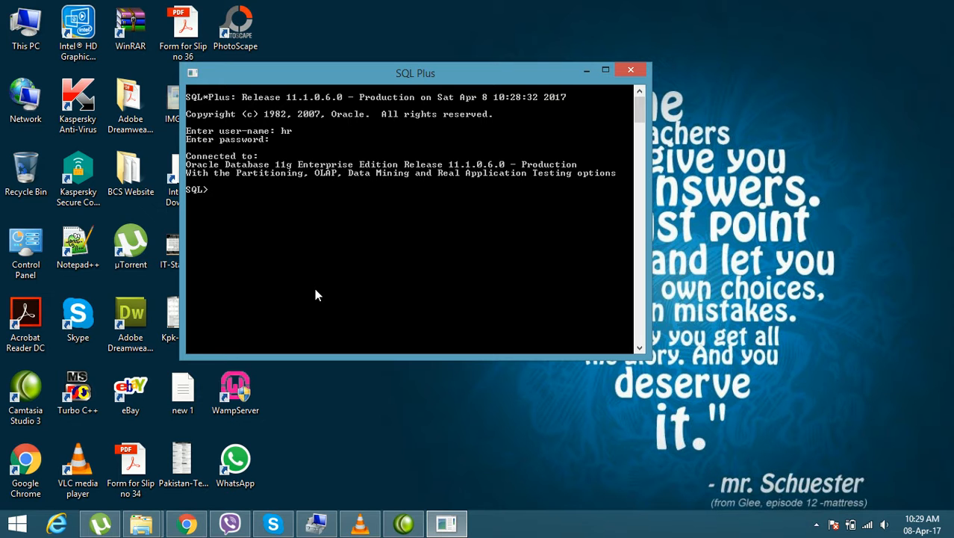
# Step: Run the query "select * from employee;" in the SQL Plus session
pyautogui.write('select * from employee')
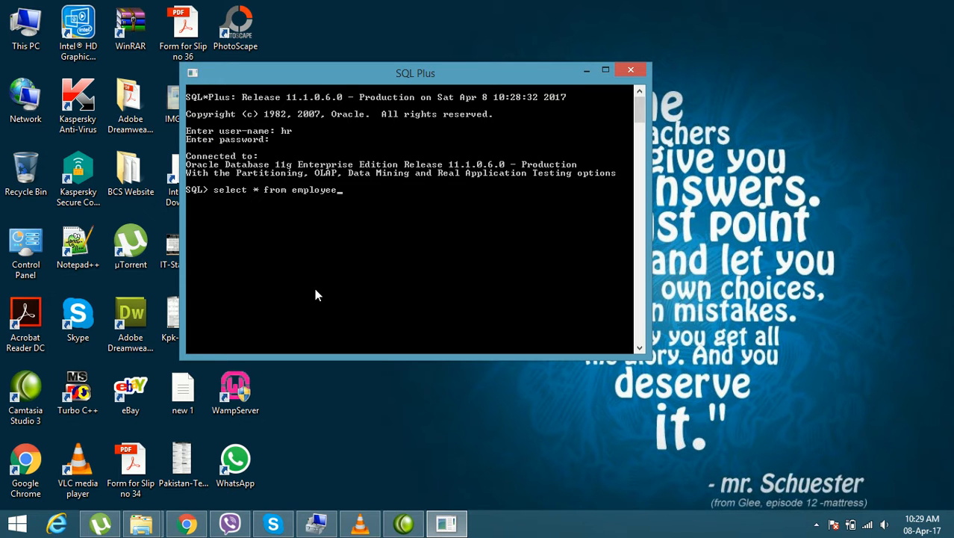
pyautogui.write(';')
pyautogui.press('Return')
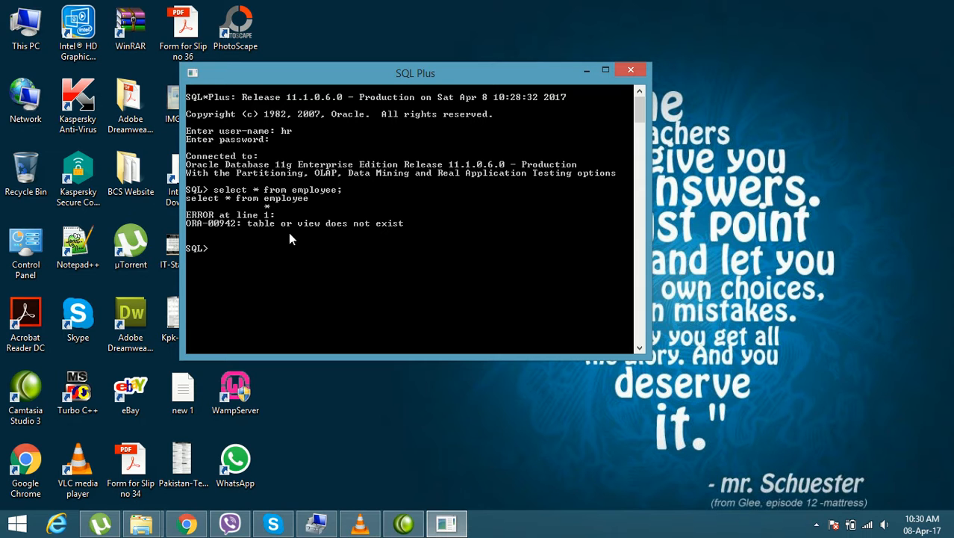
# Step: Close the SQL Plus window and open a Command Prompt by searching for "cmd"
pyautogui.click(631, 72)
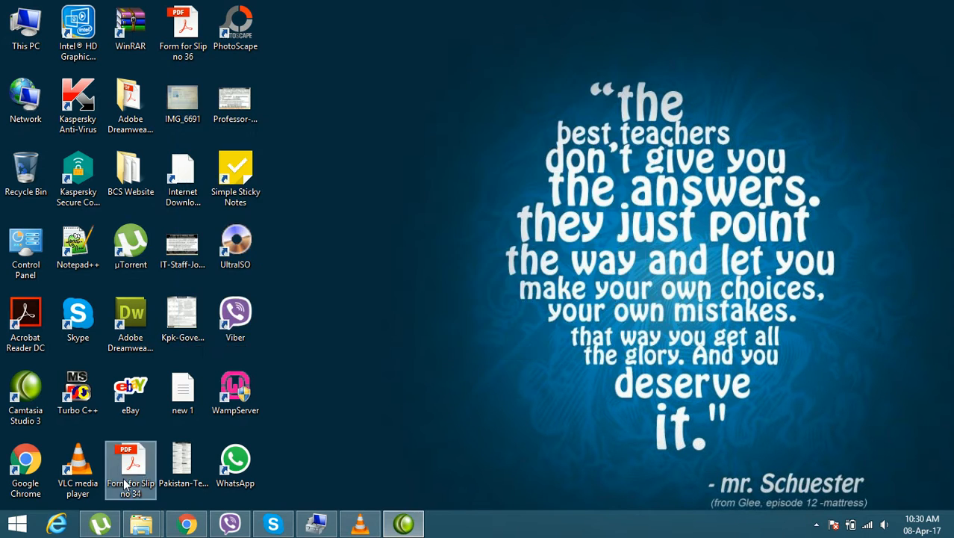
pyautogui.click(18, 523)
pyautogui.write('cmd')
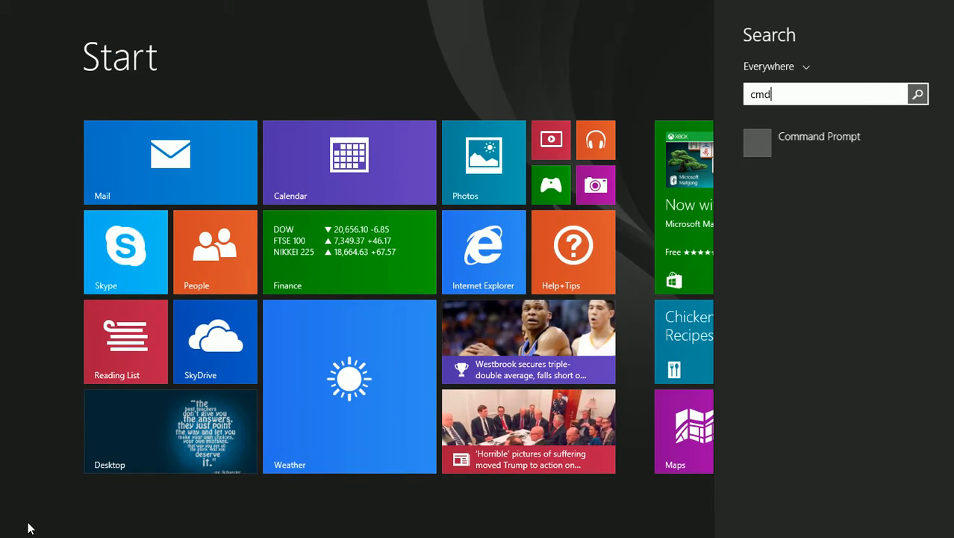
pyautogui.press('Return')
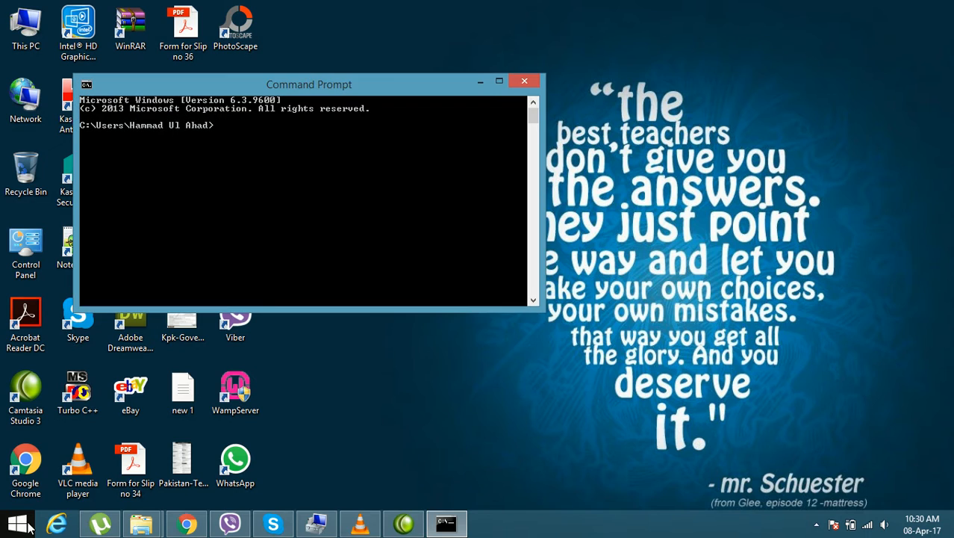
# Step: Start the sqlplus client from the command line, then make the console window taller and reposition it on the desktop
pyautogui.write('sqlplus')
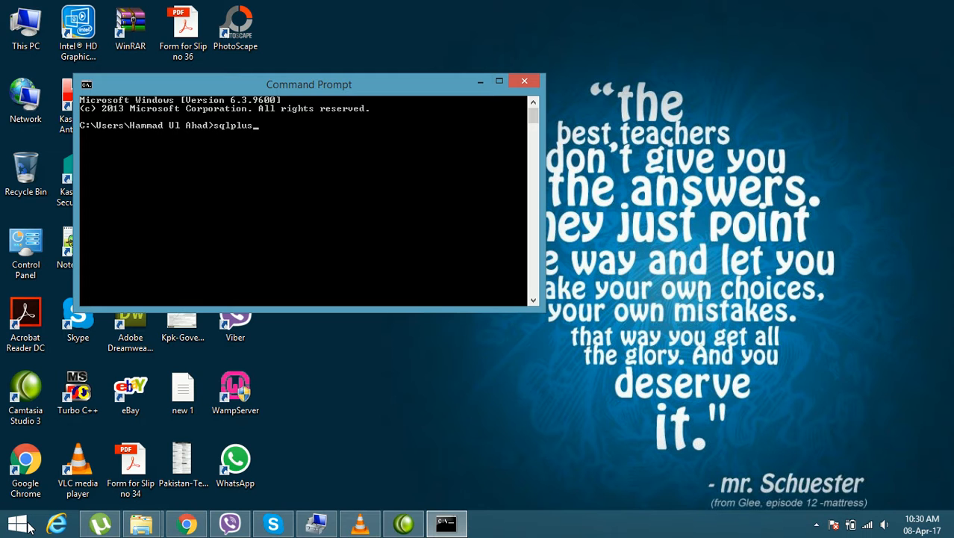
pyautogui.press('Return')
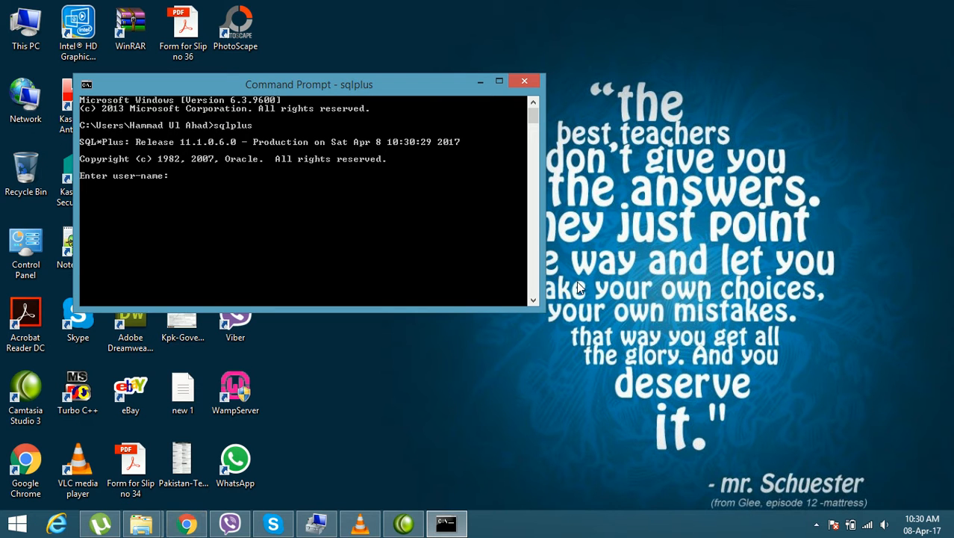
pyautogui.moveTo(546, 310); pyautogui.dragTo(619, 377)
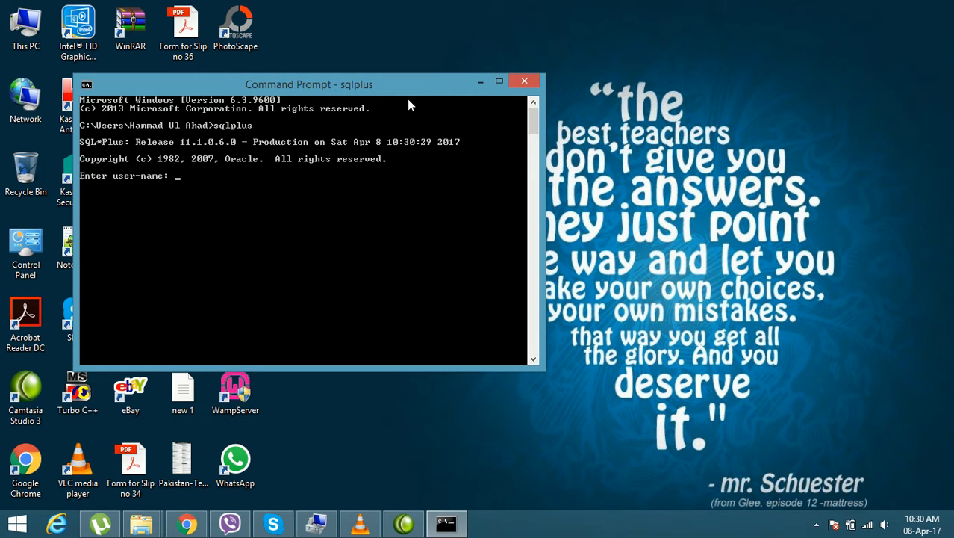
pyautogui.moveTo(387, 92); pyautogui.dragTo(461, 79)
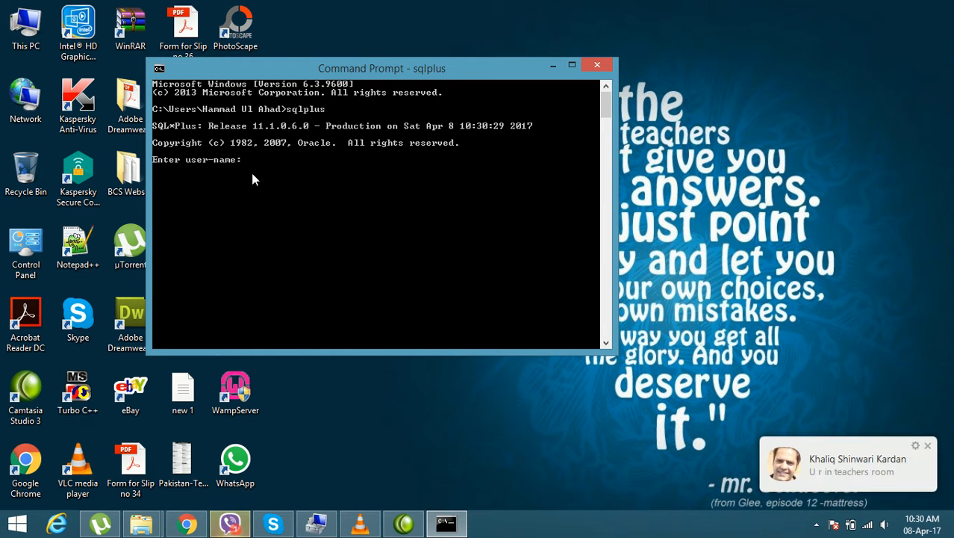
# Step: Dismiss the chat notification and log in to sqlplus with the user name hr and the account password
pyautogui.click(927, 445)
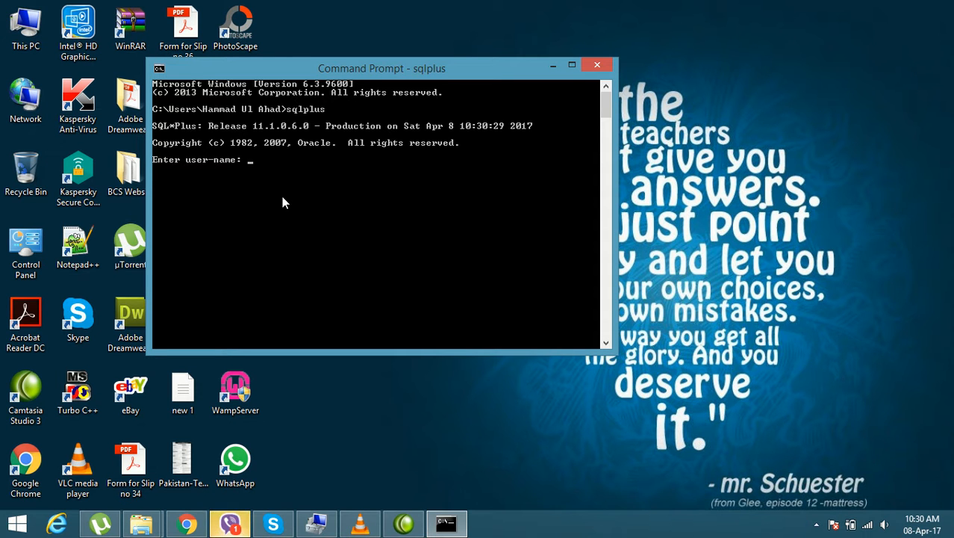
pyautogui.write('hr')
pyautogui.press('Return')
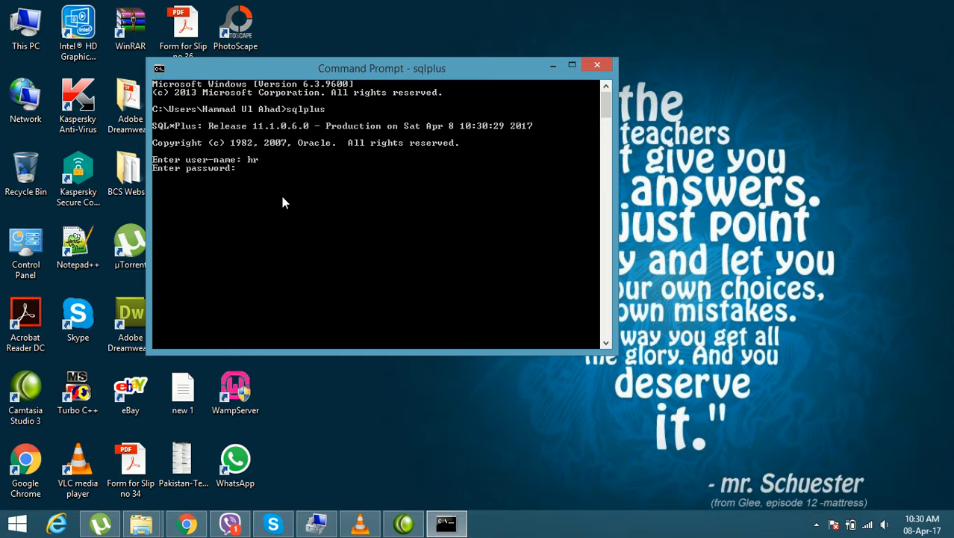
pyautogui.press('Return')
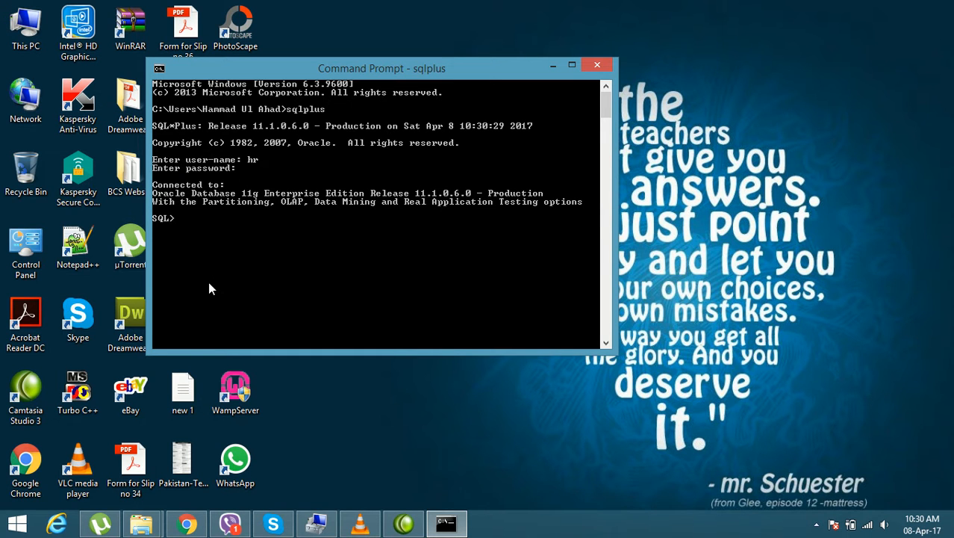
# Step: Run the query "select * from employee;" in the Command Prompt's sqlplus session
pyautogui.write('select * from employee;')
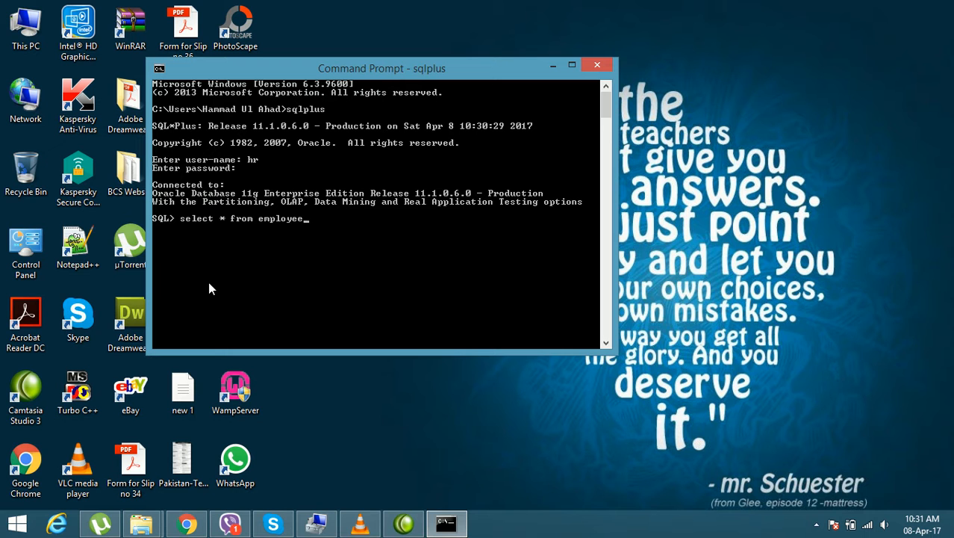
pyautogui.press('Return')
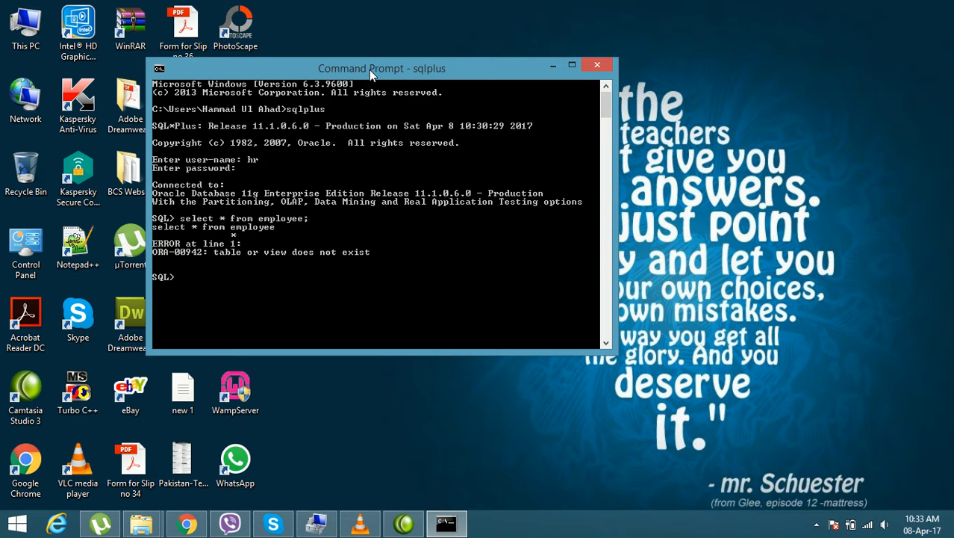
pyautogui.moveTo(369, 70); pyautogui.dragTo(394, 67)
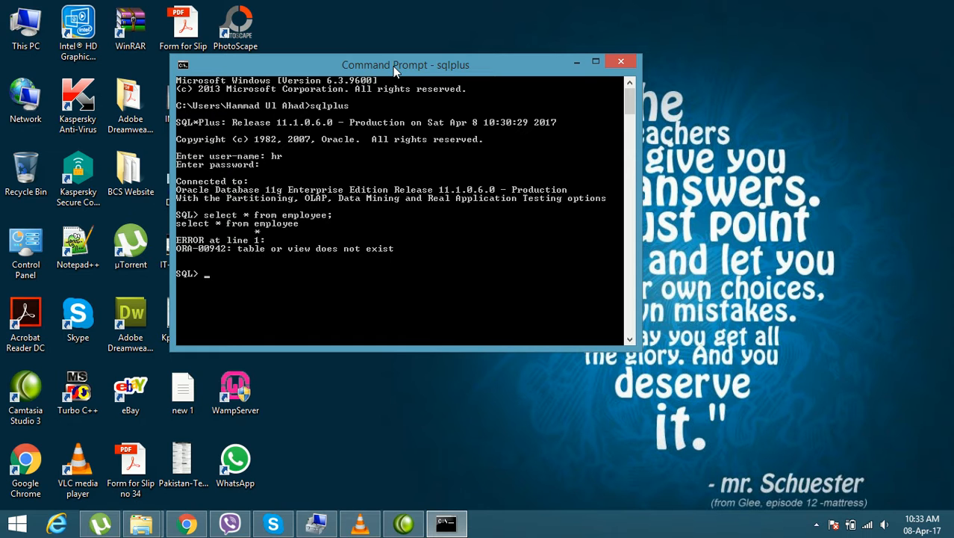
pyautogui.moveTo(394, 66); pyautogui.dragTo(410, 52)
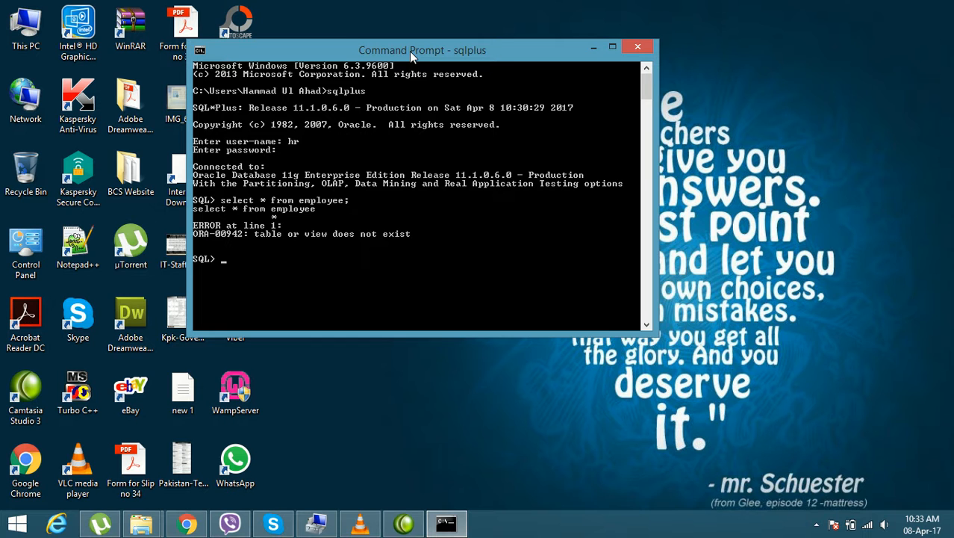
pyautogui.moveTo(409, 51); pyautogui.dragTo(437, 55)
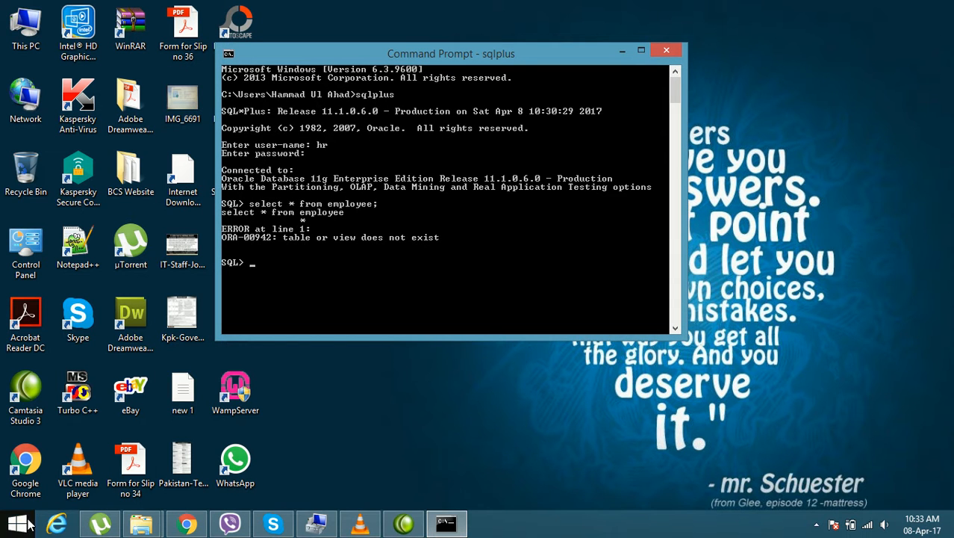
# Step: Close the Command Prompt and launch SQL Developer by searching the installed programs for "sql"
pyautogui.click(665, 52)
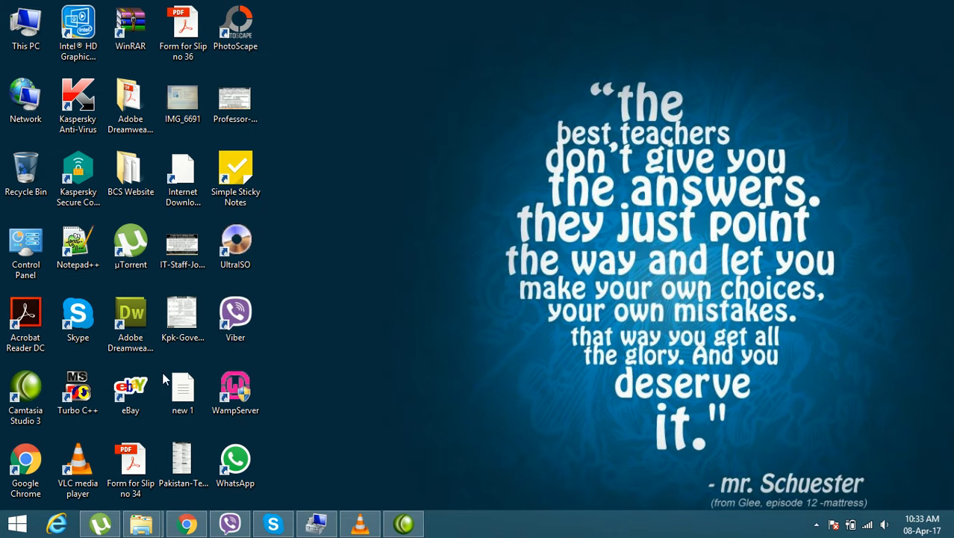
pyautogui.click(19, 525)
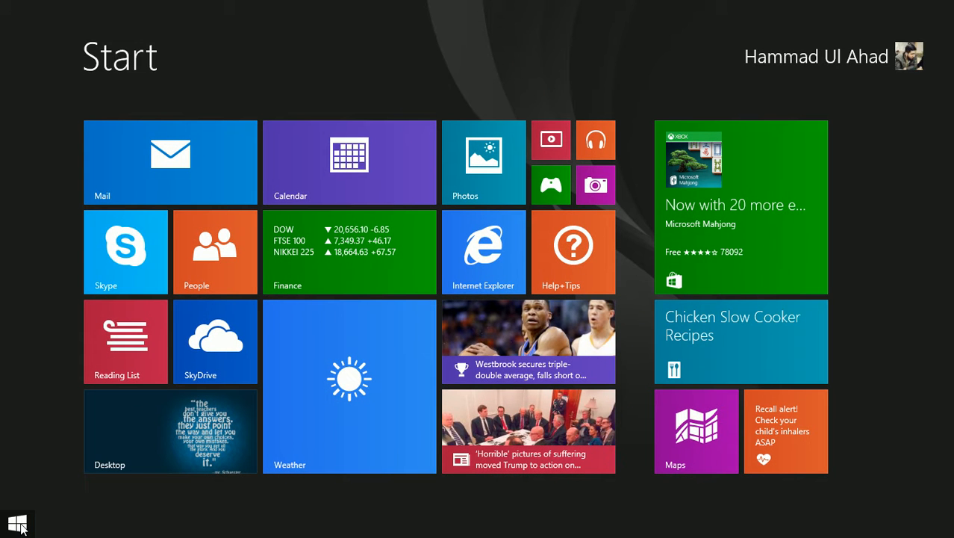
pyautogui.write('sql')
pyautogui.press('Down')
pyautogui.press('Down')
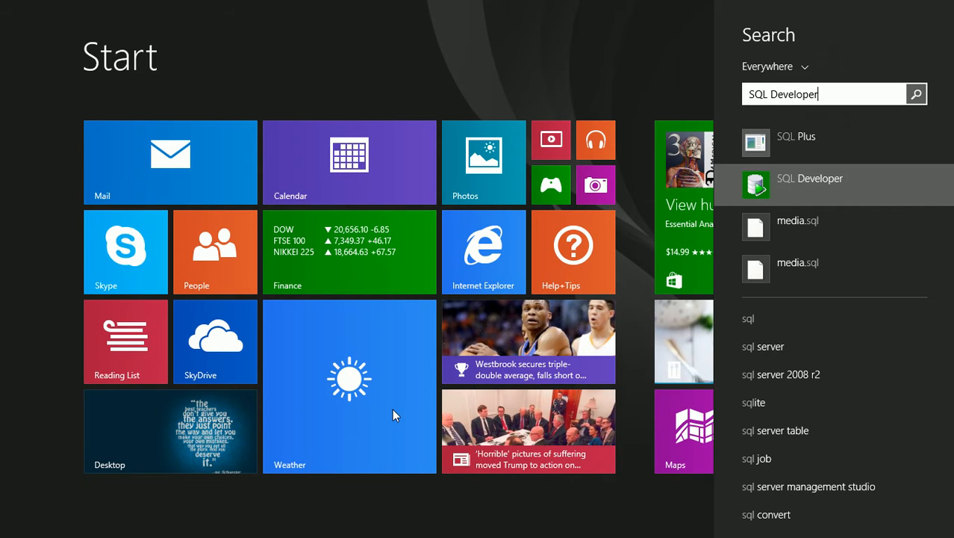
pyautogui.press('Return')
pyautogui.write('sql Plus')
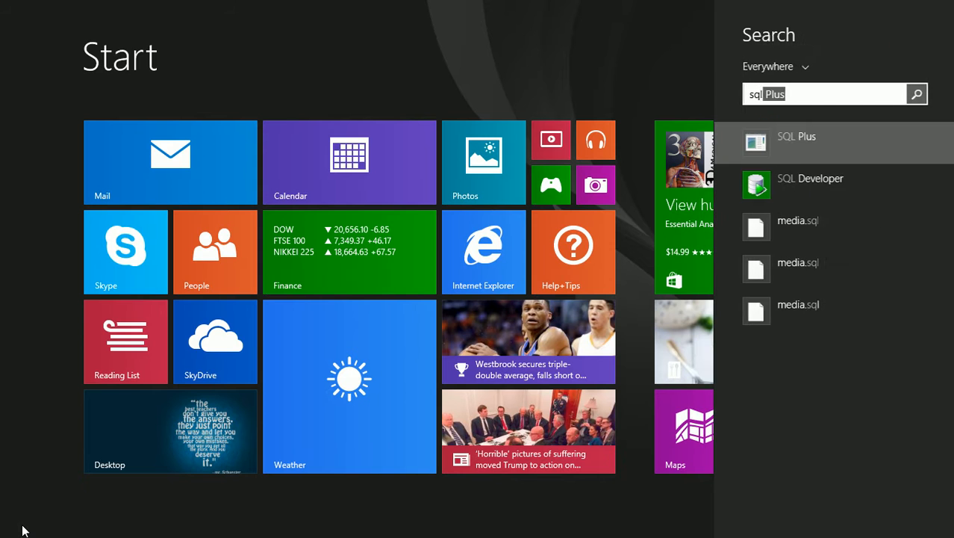
pyautogui.press('Down')
pyautogui.press('Return')
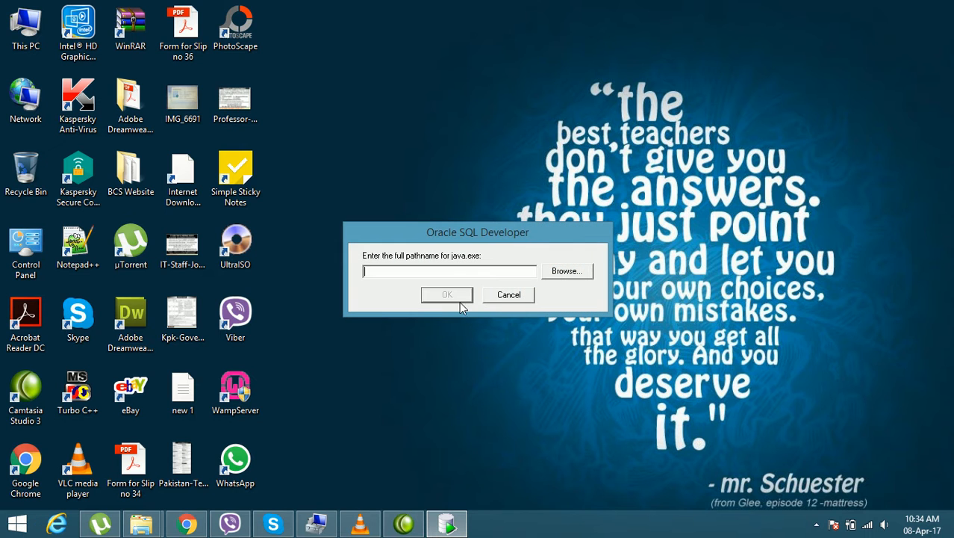
pyautogui.moveTo(502, 235)
pyautogui.mouseDown()
pyautogui.moveTo(513, 224)
pyautogui.moveTo(512, 239)
pyautogui.moveTo(488, 245)
pyautogui.mouseUp()
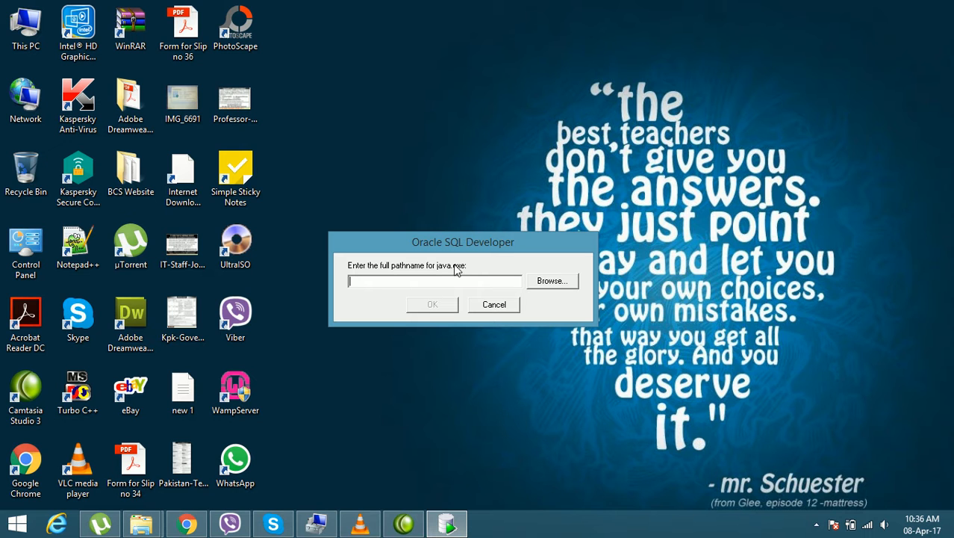
pyautogui.moveTo(481, 248); pyautogui.dragTo(486, 238)
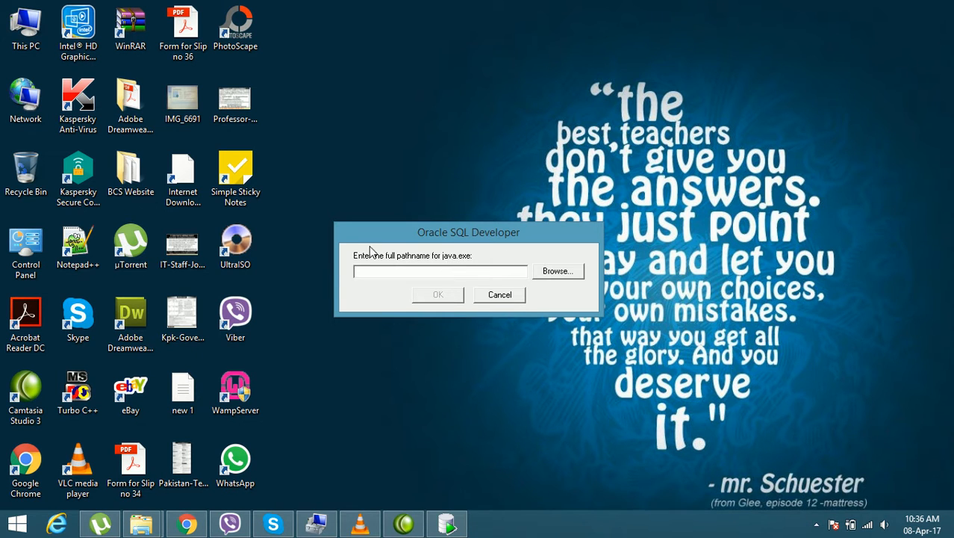
# Step: Browse for java.exe on drive C, opening app, the user's Oracle folder, product and 11.1.0 in an enlarged file dialog
pyautogui.click(556, 278)
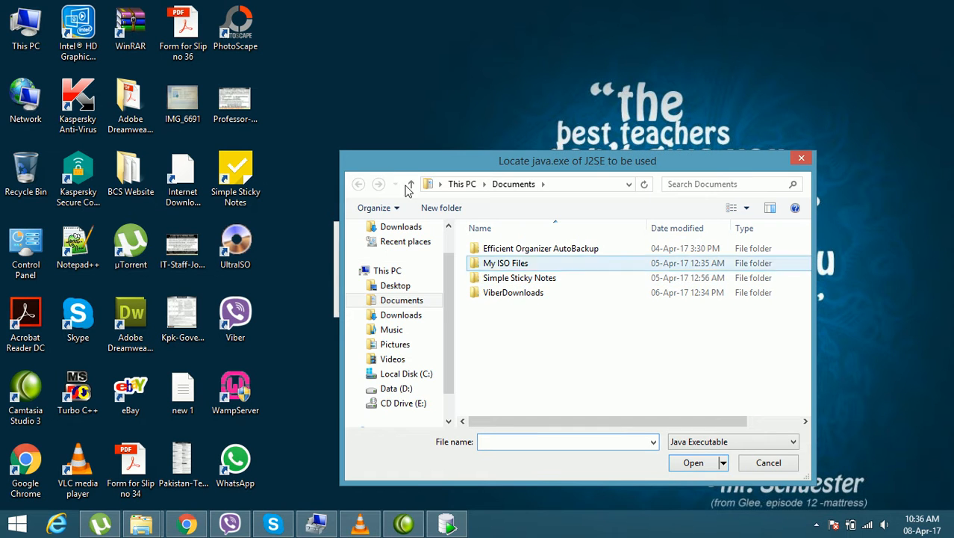
pyautogui.moveTo(340, 151); pyautogui.dragTo(241, 83)
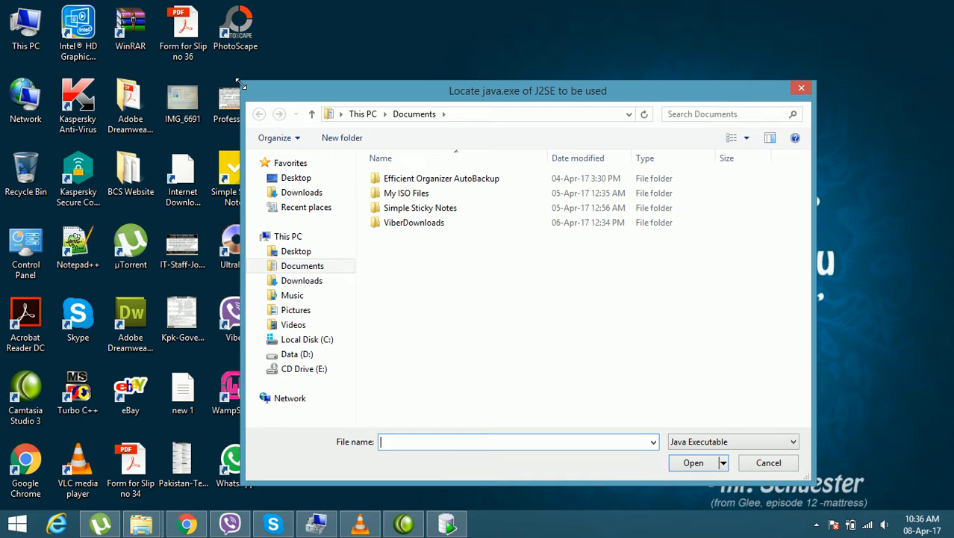
pyautogui.click(308, 340)
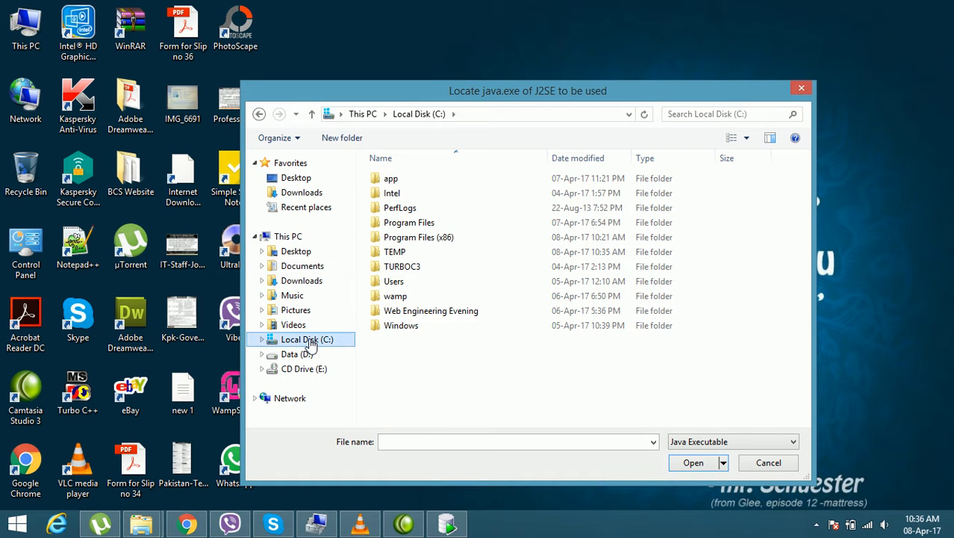
pyautogui.doubleClick(436, 183)
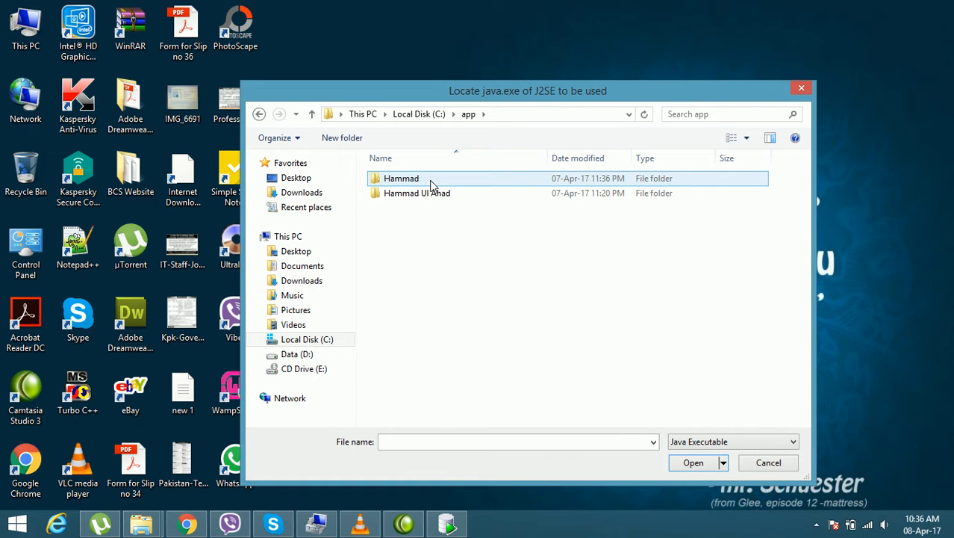
pyautogui.doubleClick(431, 183)
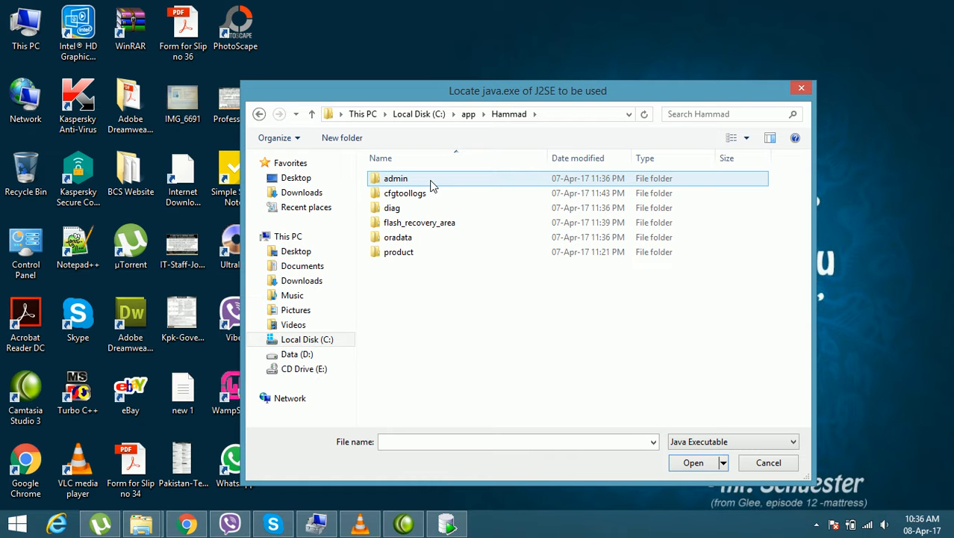
pyautogui.doubleClick(418, 256)
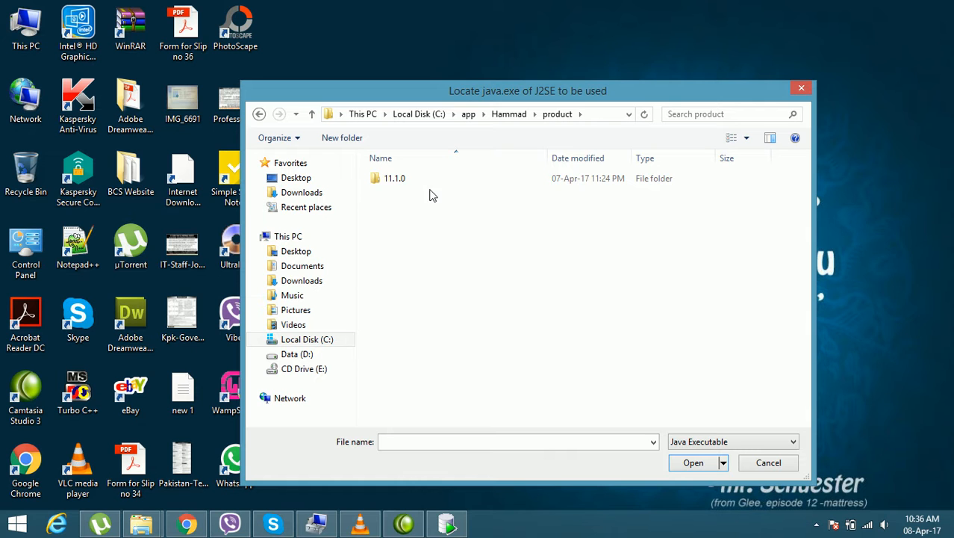
pyautogui.doubleClick(421, 177)
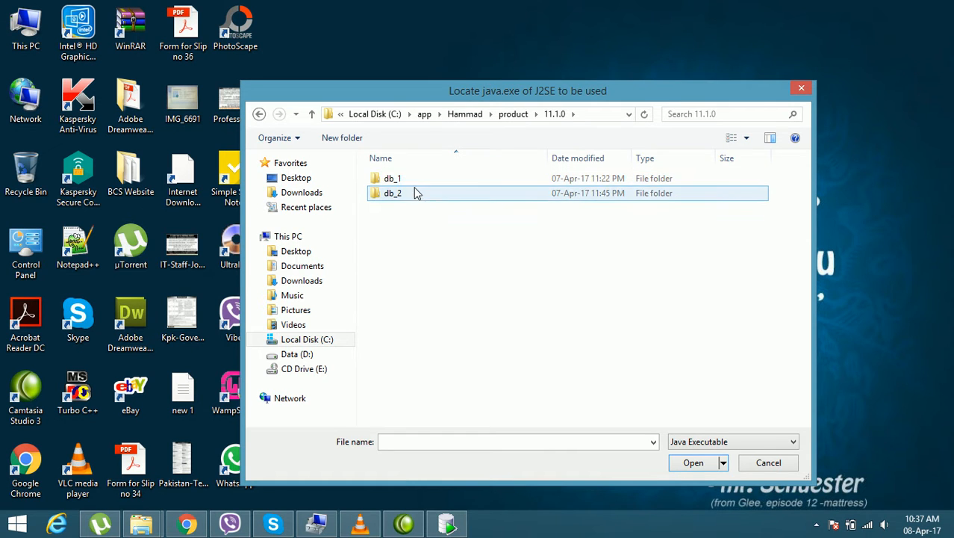
pyautogui.doubleClick(414, 180)
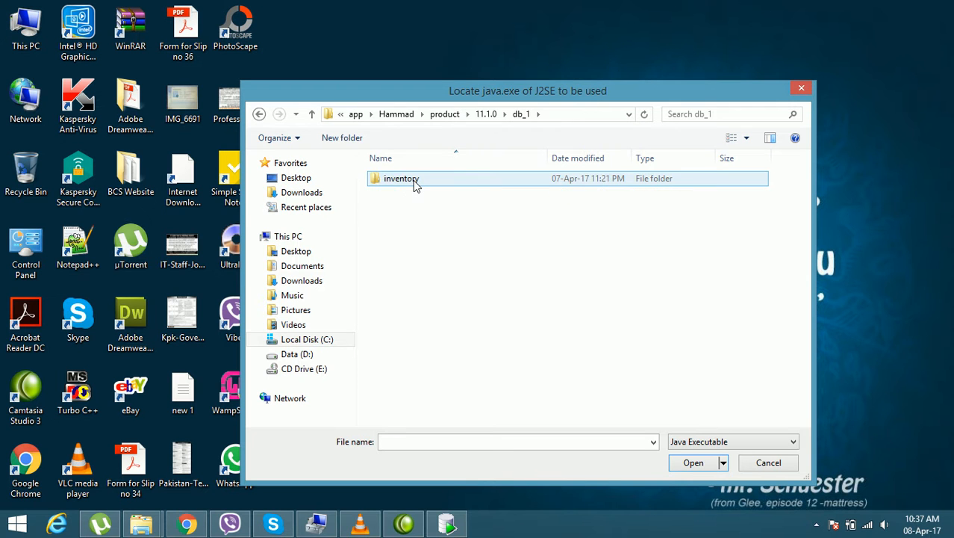
pyautogui.moveTo(557, 92); pyautogui.dragTo(476, 112)
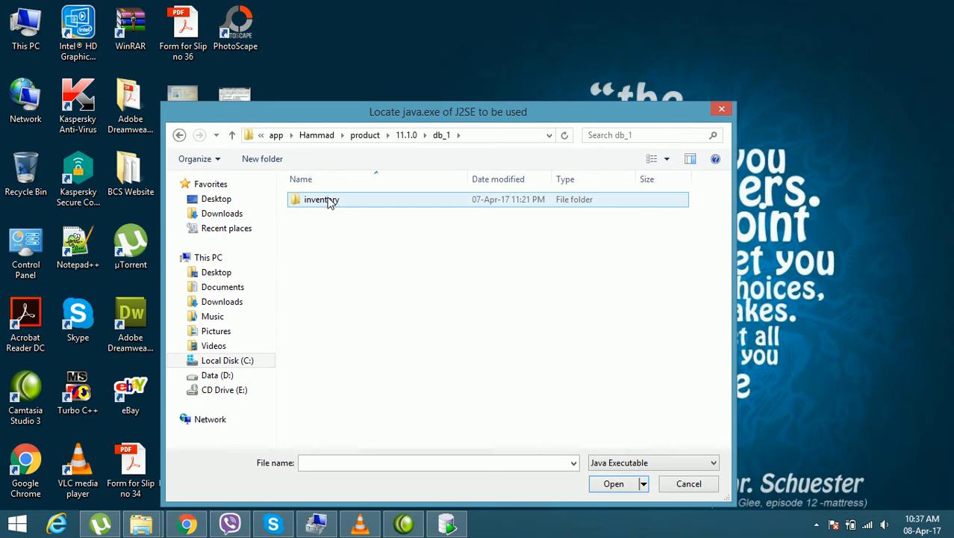
pyautogui.click(179, 136)
# Step: Open the bin folder inside db_2\jdk to locate the Java executable
pyautogui.doubleClick(319, 214)
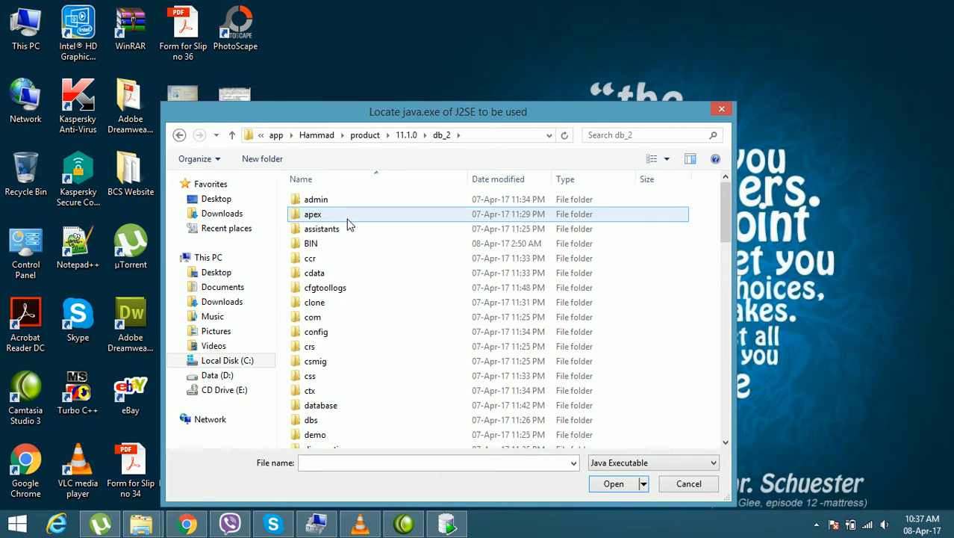
pyautogui.moveTo(466, 117); pyautogui.dragTo(485, 78)
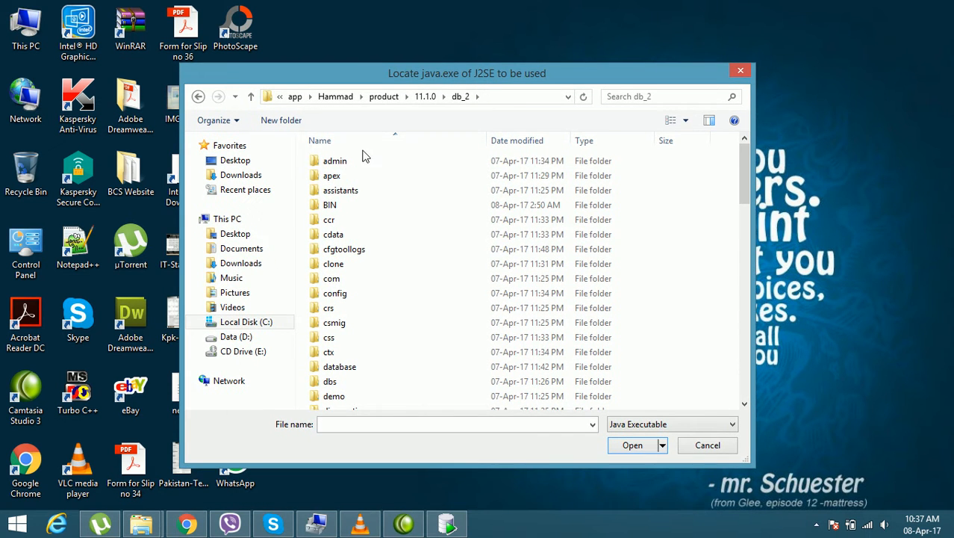
pyautogui.click(348, 221)
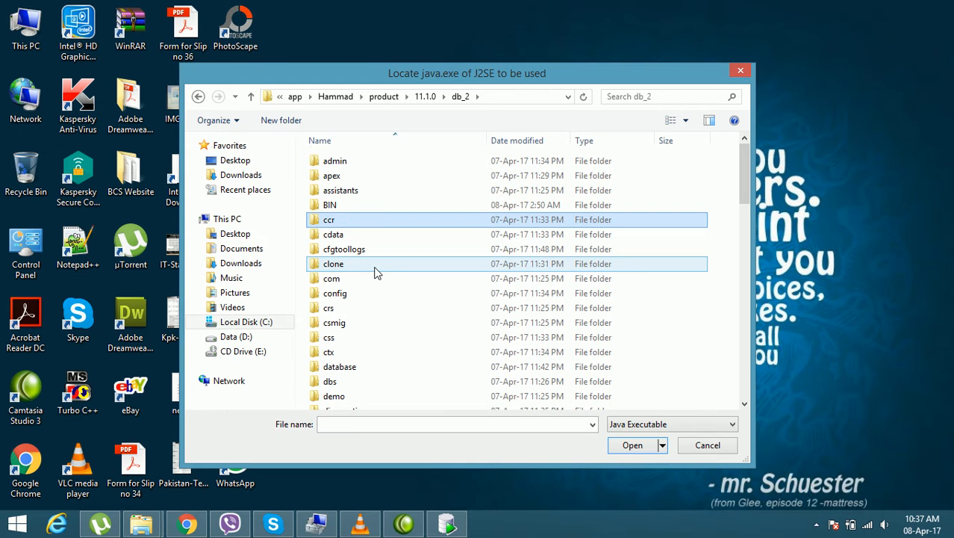
pyautogui.moveTo(745, 182); pyautogui.dragTo(740, 248)
pyautogui.click(365, 294)
pyautogui.doubleClick(364, 294)
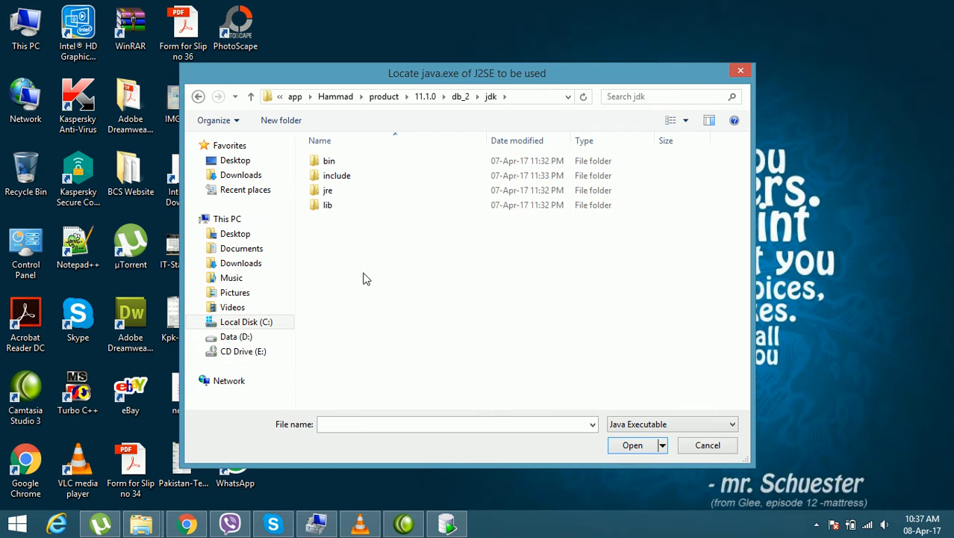
pyautogui.click(342, 166)
pyautogui.doubleClick(343, 167)
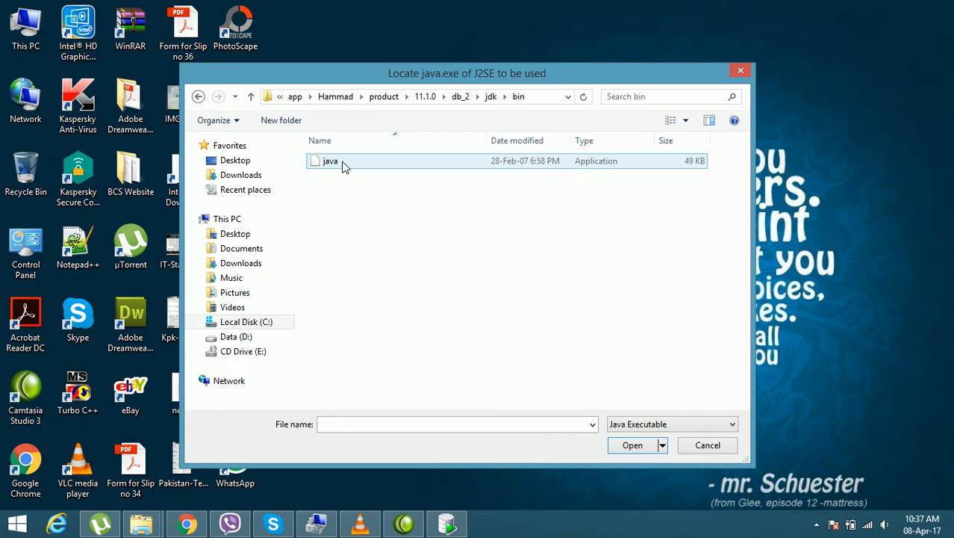
# Step: Choose the java application and confirm it as the java.exe path for launching SQL Developer
pyautogui.click(332, 164)
pyautogui.click(631, 446)
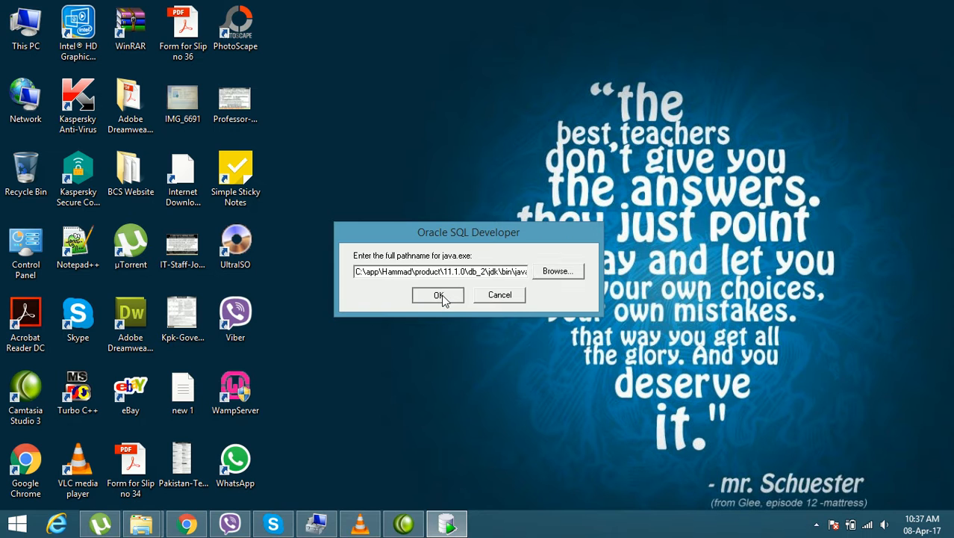
pyautogui.click(440, 296)
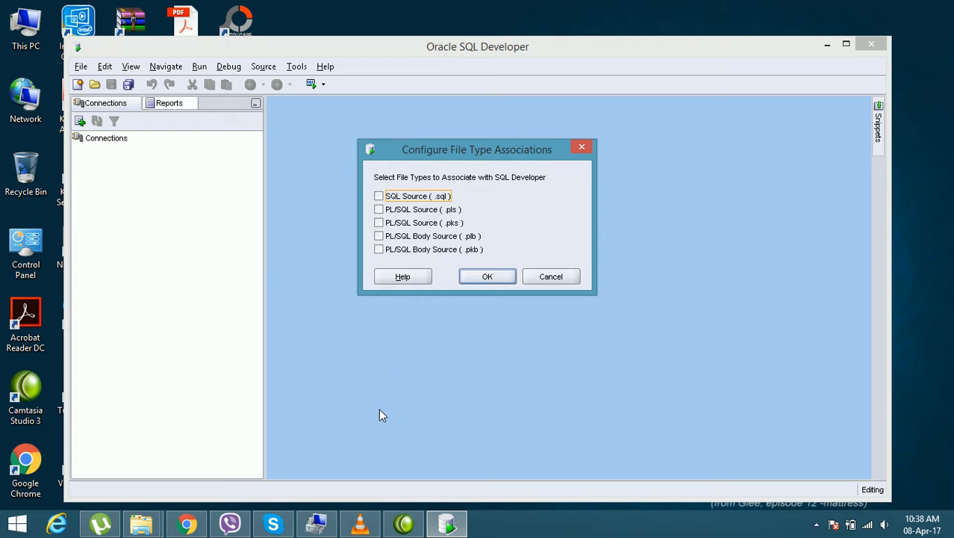
# Step: Associate all five file types (.sql, .pls, .pks, .plb and .pkb) with SQL Developer
pyautogui.moveTo(484, 153); pyautogui.dragTo(475, 182)
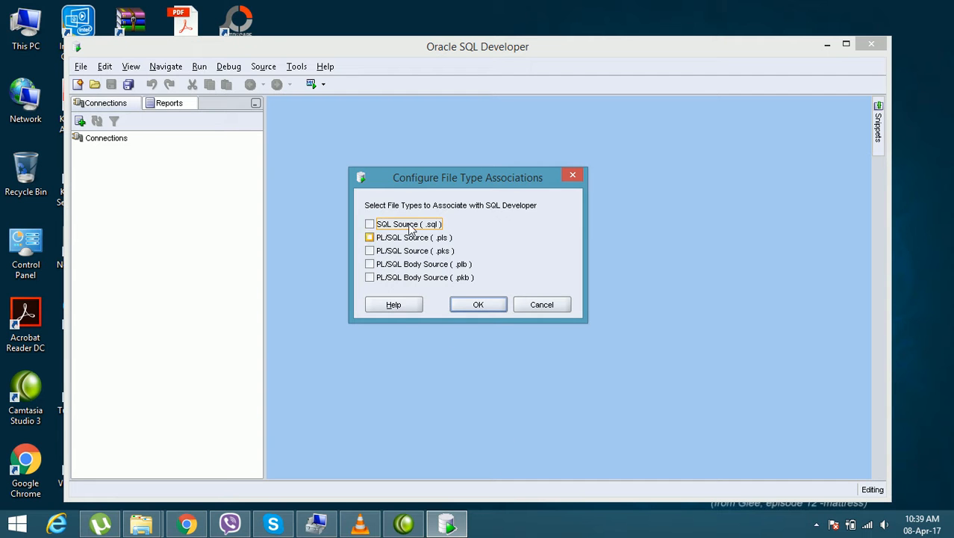
pyautogui.click(369, 224)
pyautogui.click(371, 239)
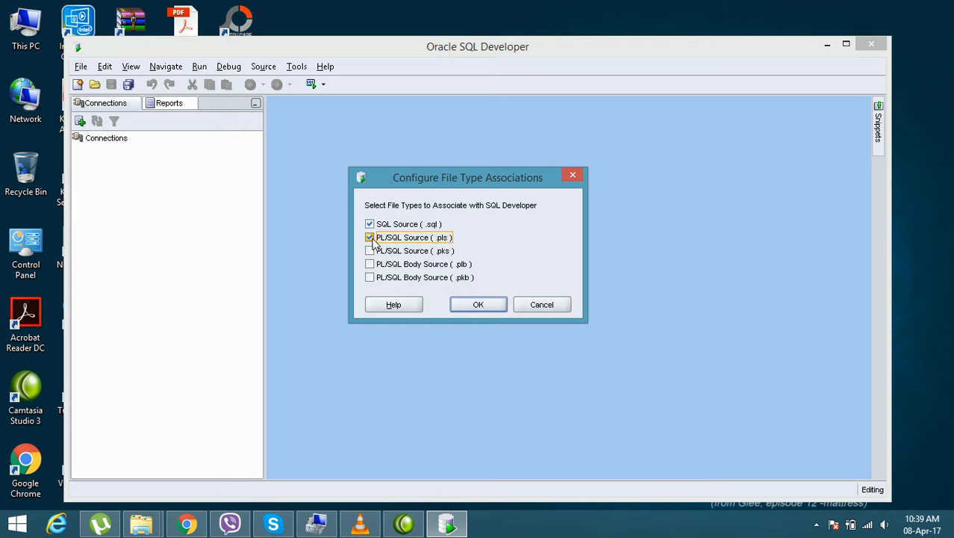
pyautogui.click(371, 252)
pyautogui.click(370, 264)
pyautogui.click(370, 278)
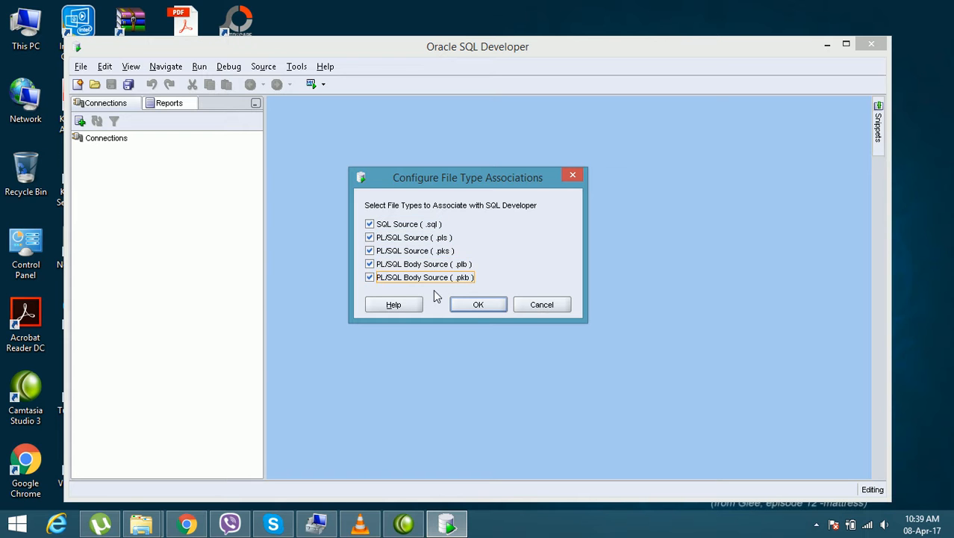
pyautogui.click(498, 306)
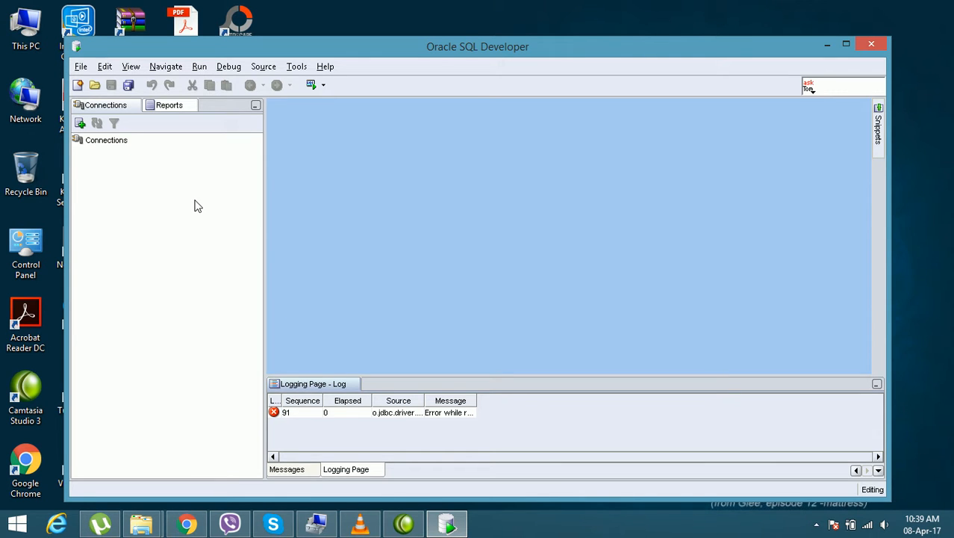
# Step: Start a new database connection named HR with user name hr, enter the account password and have it saved
pyautogui.click(129, 241)
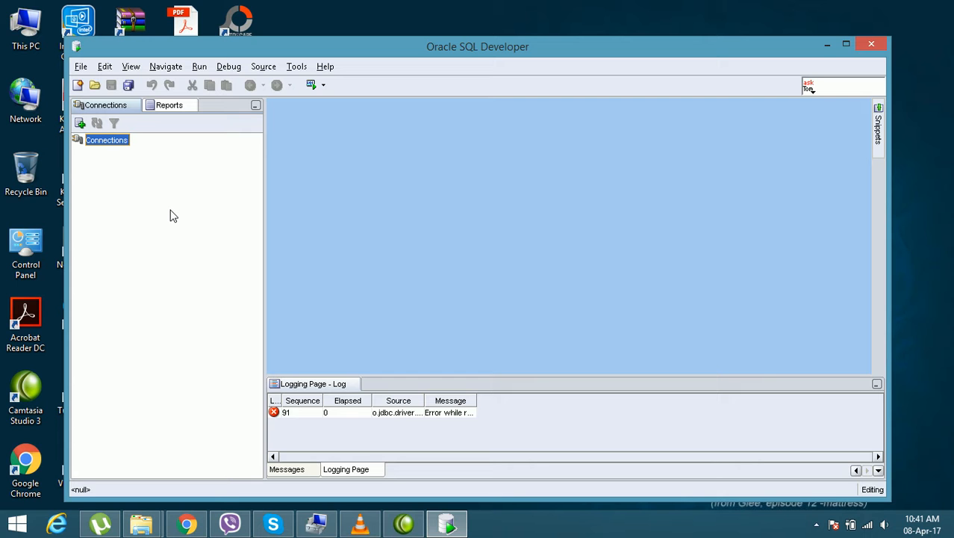
pyautogui.rightClick(111, 143)
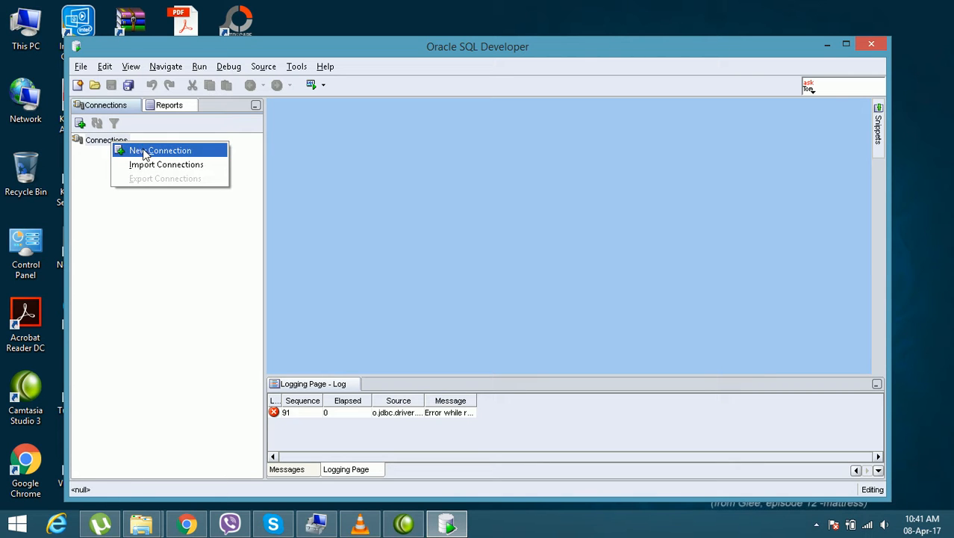
pyautogui.click(145, 151)
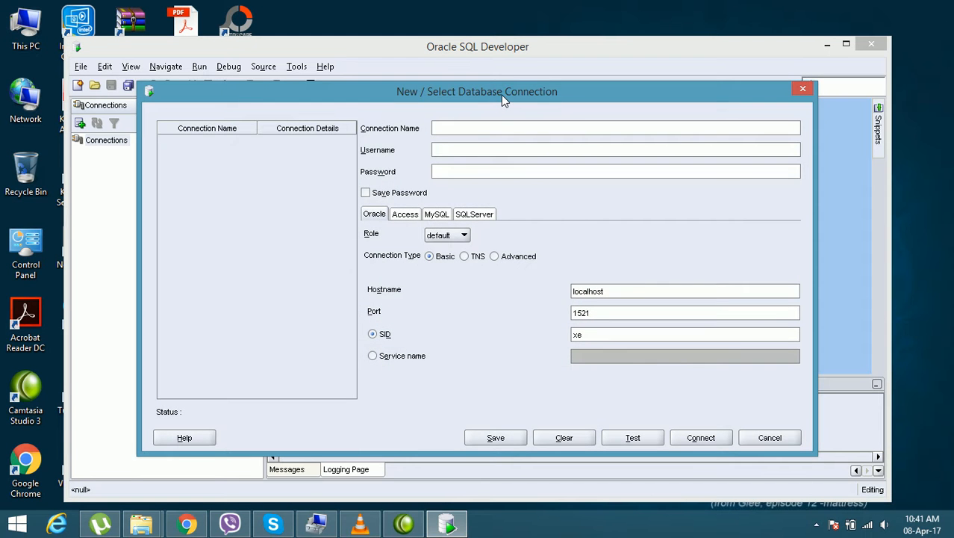
pyautogui.moveTo(499, 93); pyautogui.dragTo(490, 93)
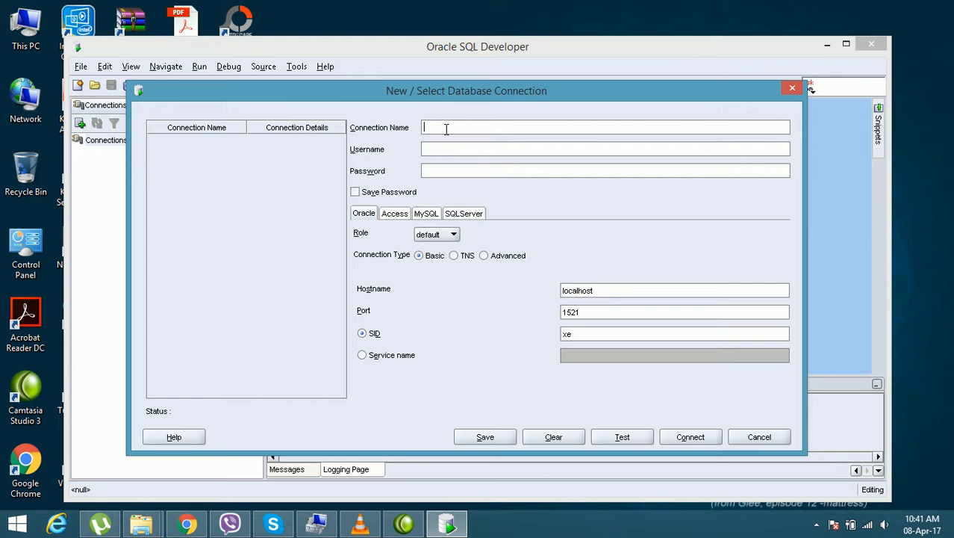
pyautogui.write('HR')
pyautogui.write('hr')
pyautogui.click(356, 193)
# Step: Set the connection's SID to orcl and test the connection
pyautogui.click(586, 337)
pyautogui.press('BackSpace')
pyautogui.press('BackSpace')
pyautogui.write('orcl')
pyautogui.click(623, 437)
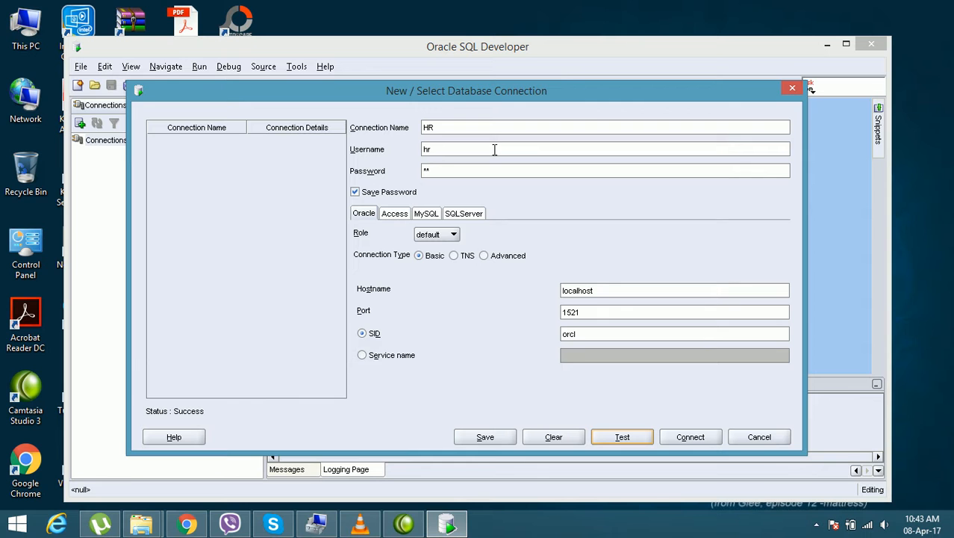
# Step: Review the connection name, user name, password, SID, port and hostname entries of the HR connection
pyautogui.moveTo(442, 128); pyautogui.dragTo(423, 128)
pyautogui.click(435, 148)
pyautogui.moveTo(434, 148); pyautogui.dragTo(423, 149)
pyautogui.click(434, 148)
pyautogui.moveTo(433, 170); pyautogui.dragTo(422, 171)
pyautogui.moveTo(587, 333); pyautogui.dragTo(563, 333)
pyautogui.click(590, 311)
pyautogui.click(602, 293)
# Step: Connect to the HR database and expand the connection's Tables list
pyautogui.click(685, 436)
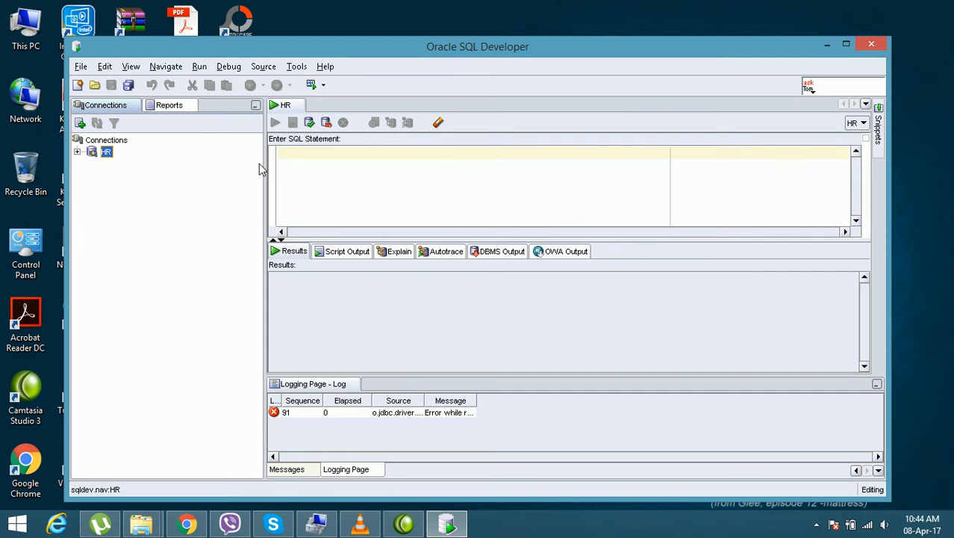
pyautogui.click(78, 152)
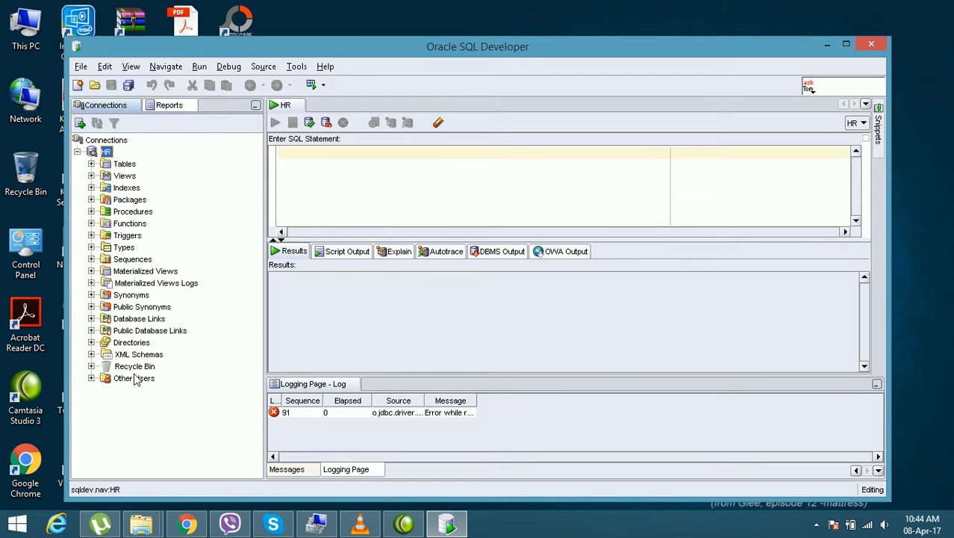
pyautogui.click(91, 164)
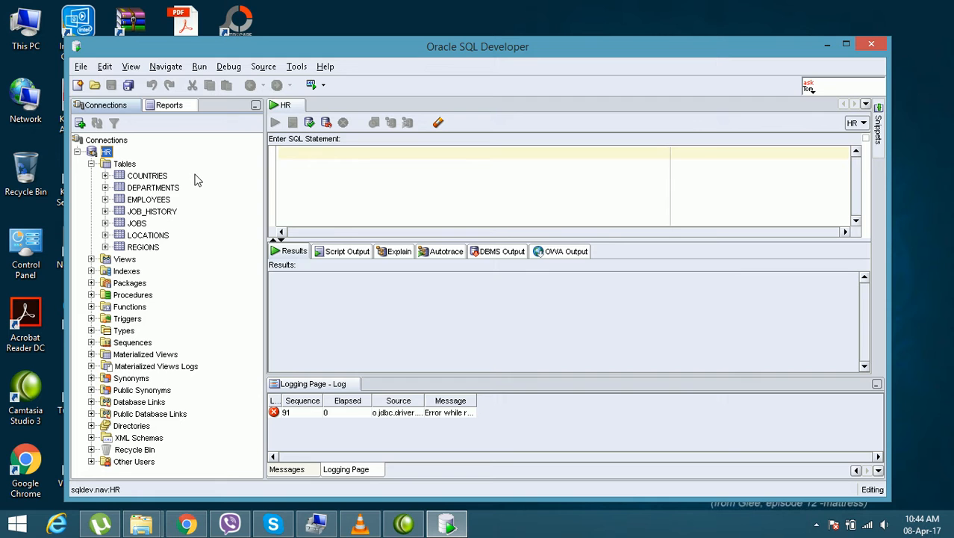
# Step: Run the query "select * from employees" in the HR worksheet and look through the returned rows
pyautogui.click(344, 158)
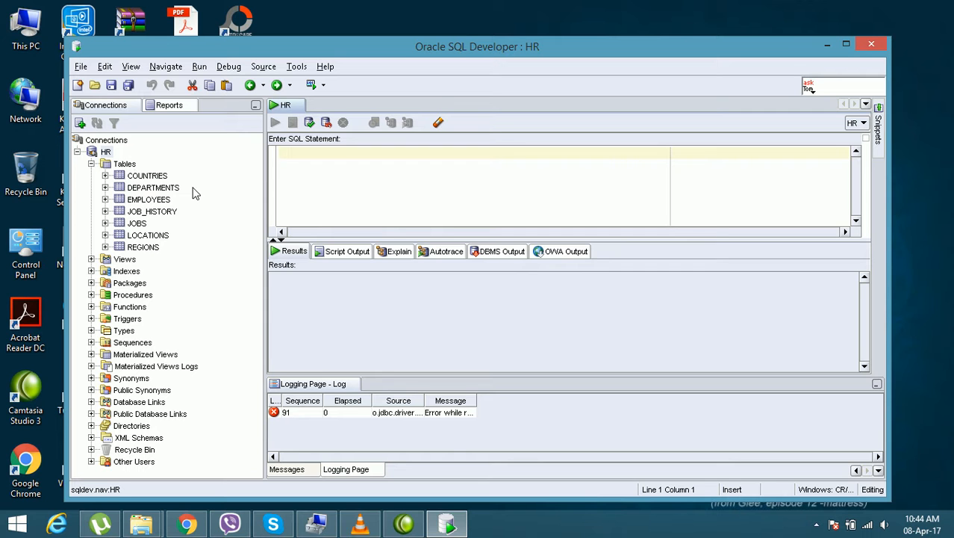
pyautogui.click(159, 211)
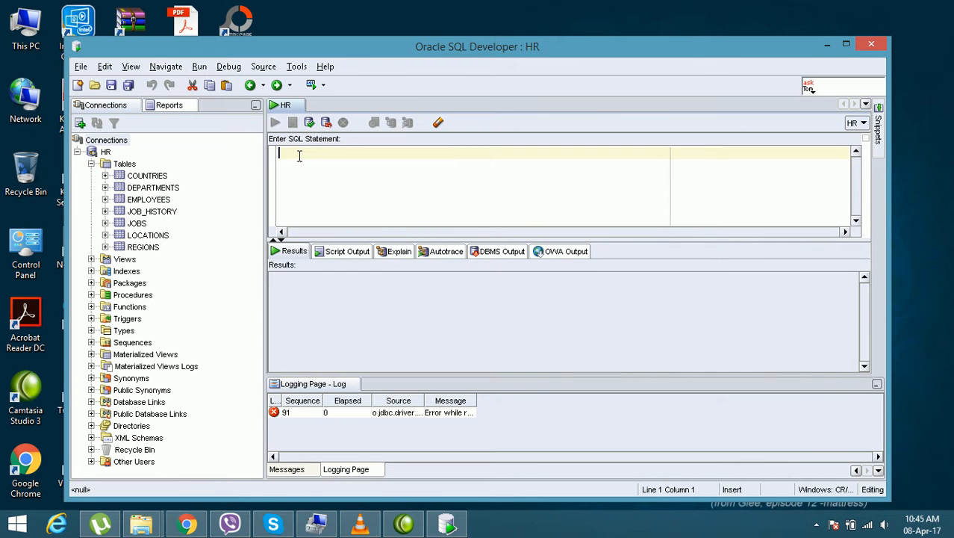
pyautogui.write('se')
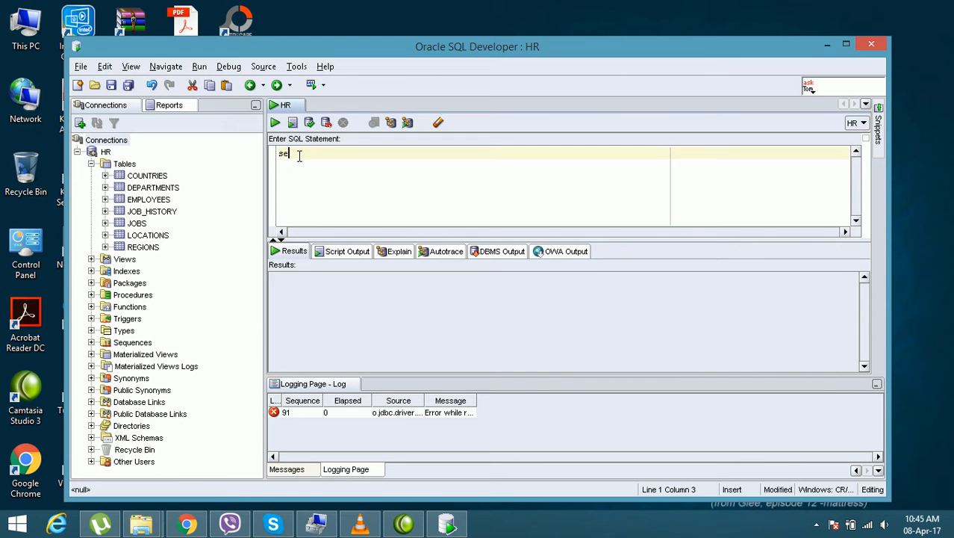
pyautogui.write('lect * from employees')
pyautogui.press('Return')
pyautogui.press('BackSpace')
pyautogui.click(276, 123)
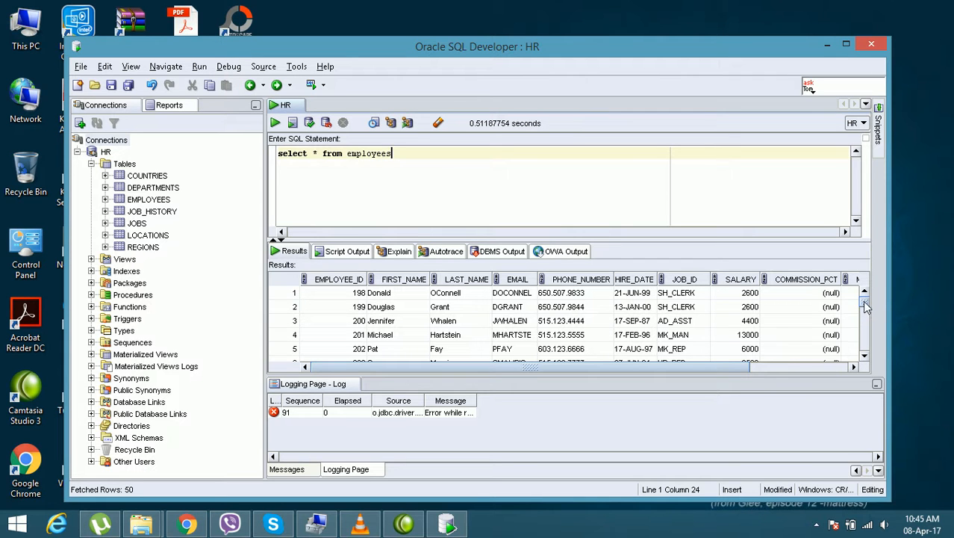
pyautogui.moveTo(864, 303)
pyautogui.mouseDown()
pyautogui.moveTo(865, 362)
pyautogui.moveTo(867, 288)
pyautogui.mouseUp()
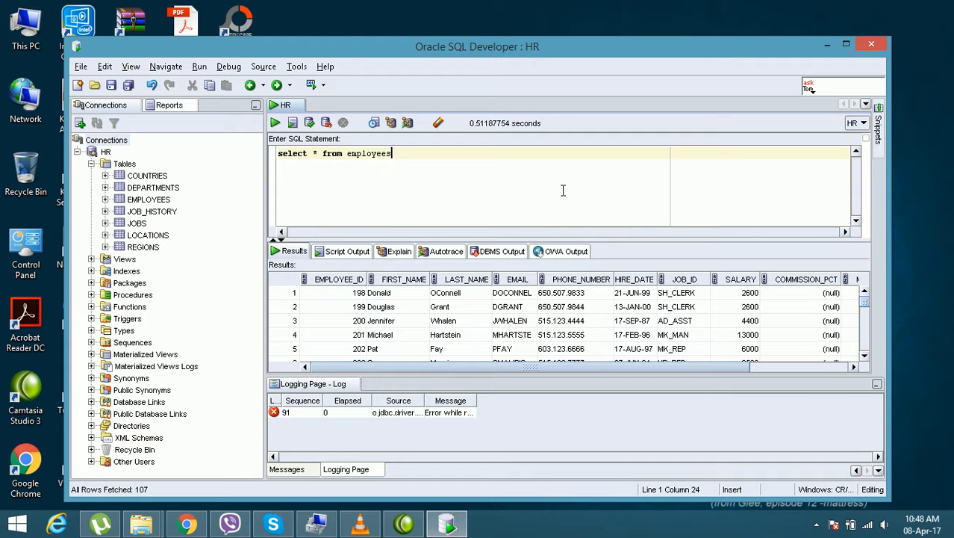
pyautogui.moveTo(525, 43); pyautogui.dragTo(531, 32)
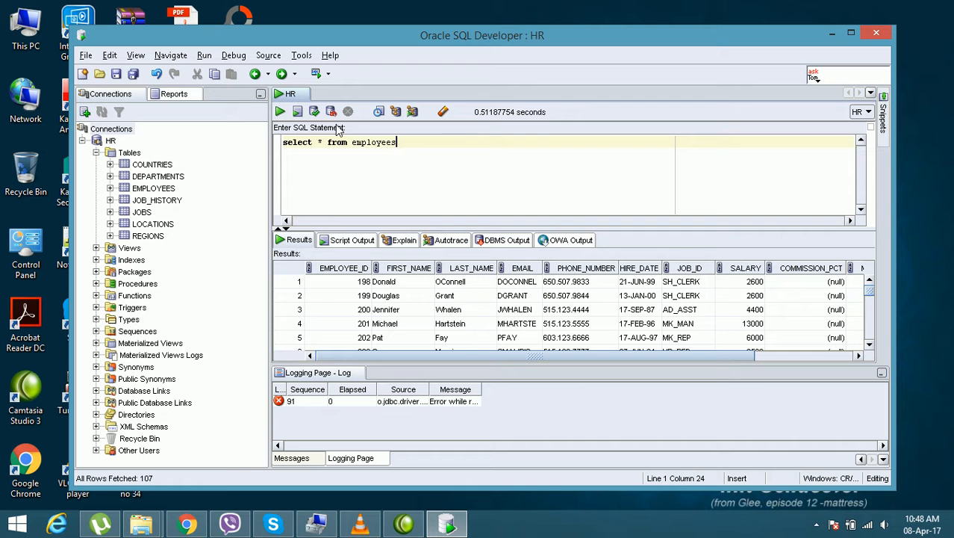
pyautogui.moveTo(437, 38); pyautogui.dragTo(433, 28)
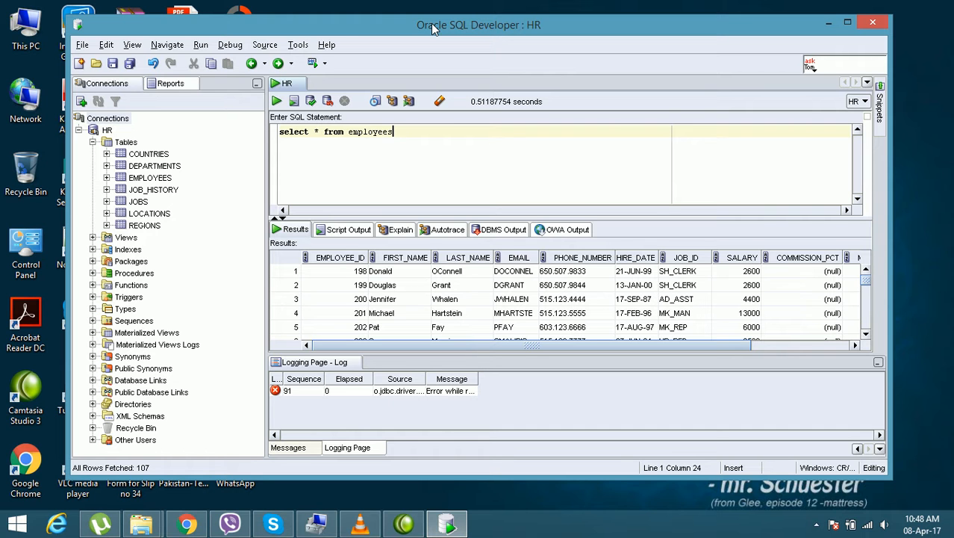
# Step: Select the HR connection in the Connections tree
pyautogui.moveTo(433, 28); pyautogui.dragTo(432, 30)
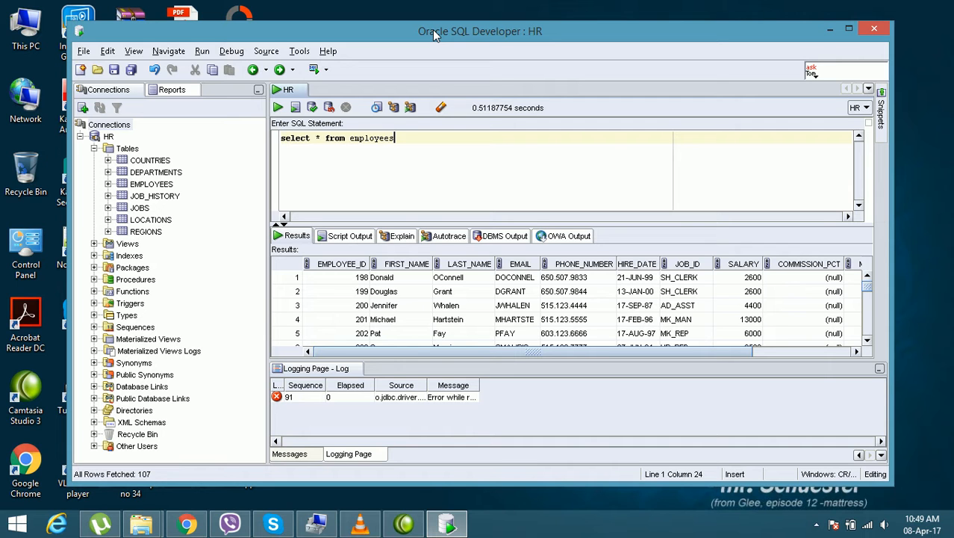
pyautogui.click(299, 51)
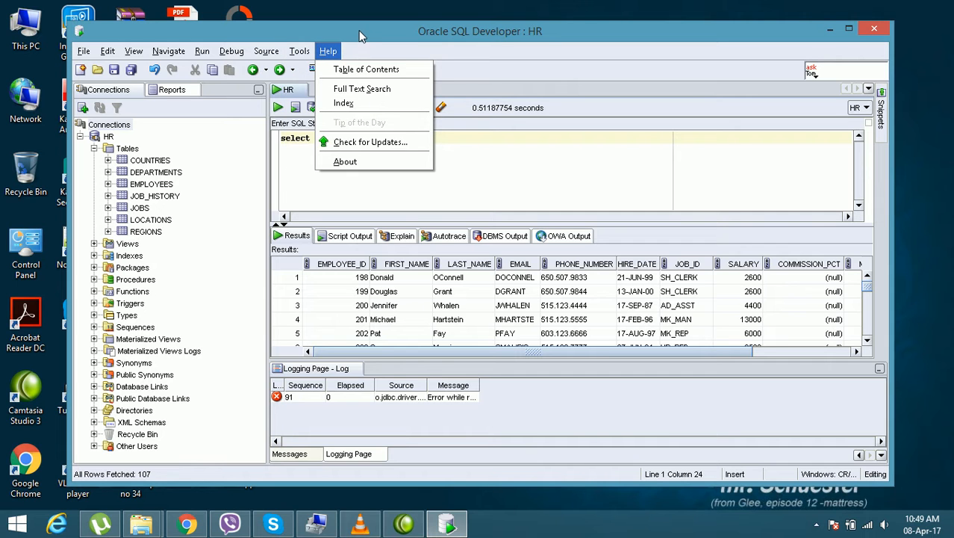
pyautogui.click(110, 137)
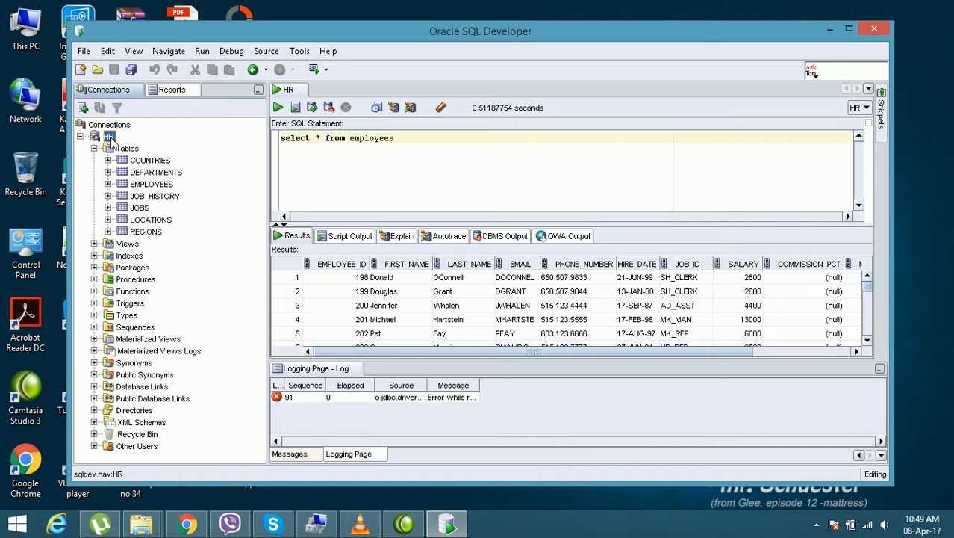
pyautogui.click(306, 53)
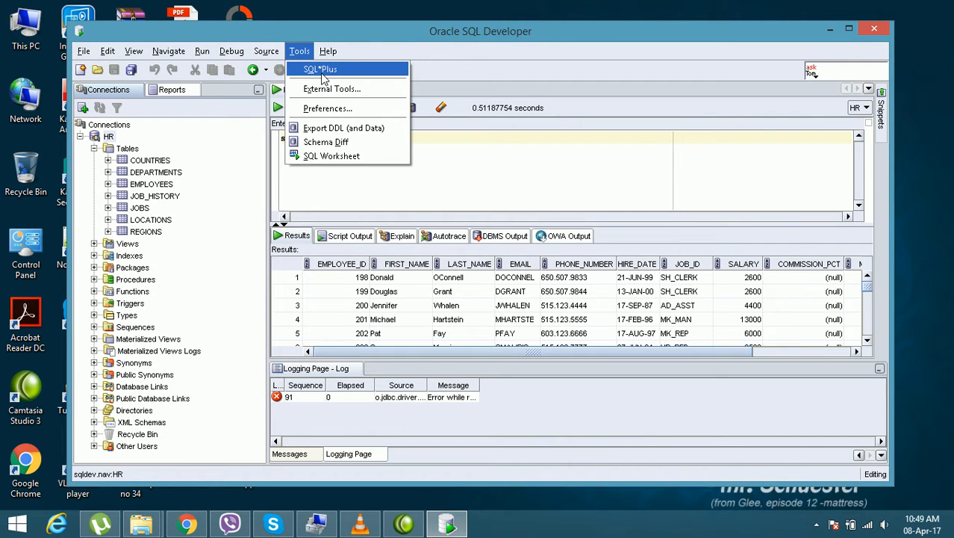
pyautogui.click(323, 74)
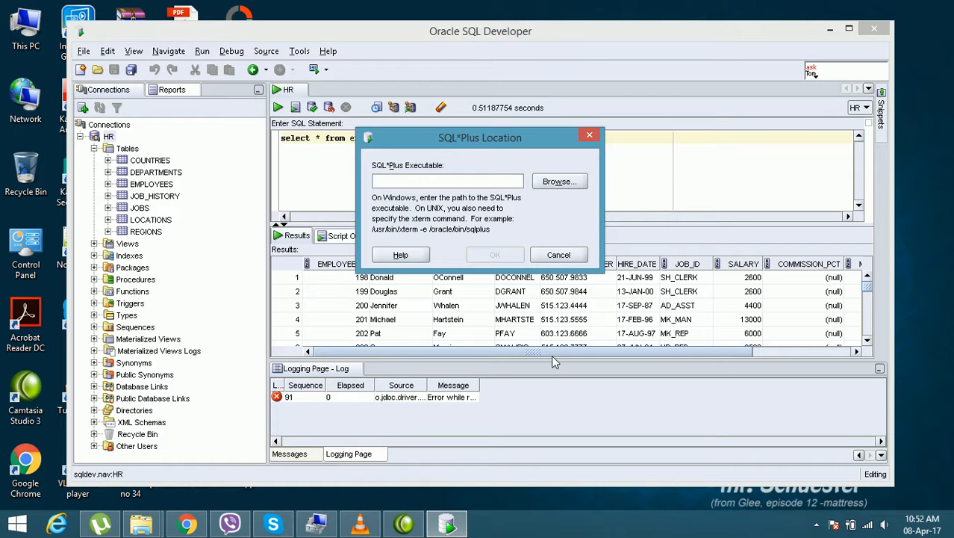
pyautogui.click(563, 256)
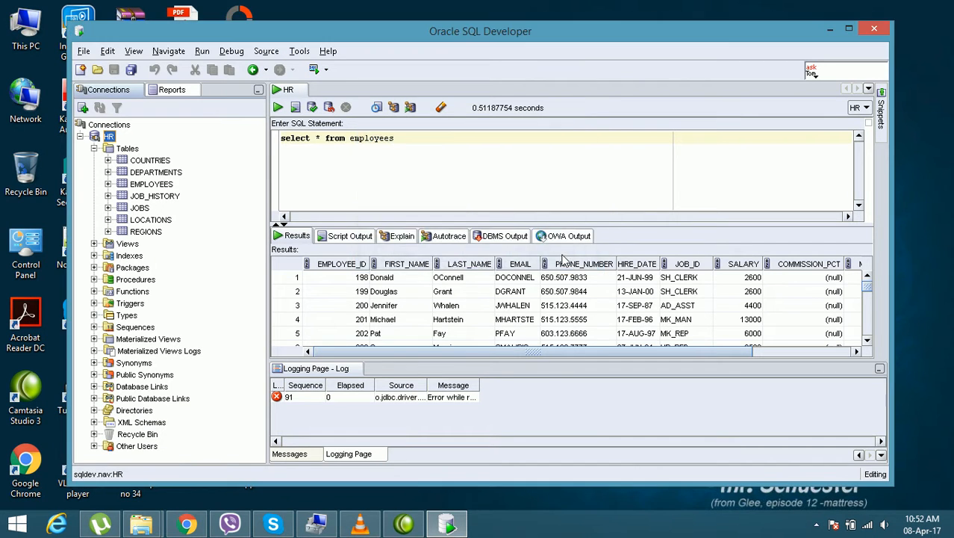
# Step: Launch SQL*Plus for the HR connection, specifying sqlplus.exe from the product\11.1.0\db_2\bin folder as its executable
pyautogui.click(299, 52)
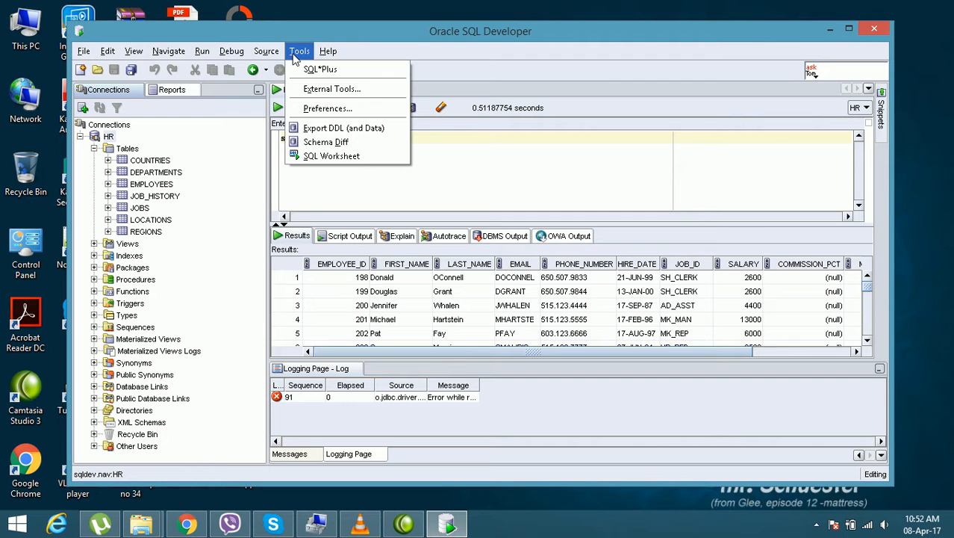
pyautogui.click(308, 69)
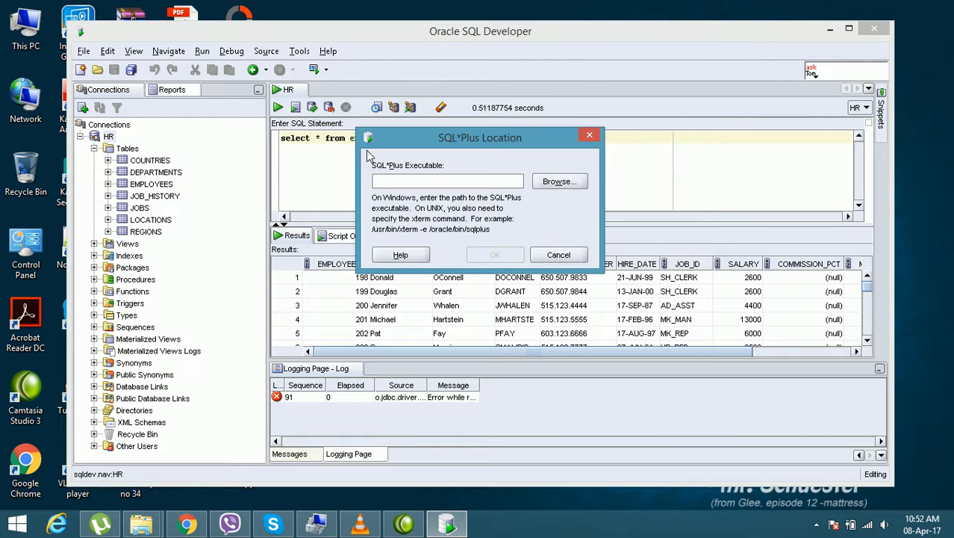
pyautogui.moveTo(504, 142); pyautogui.dragTo(500, 152)
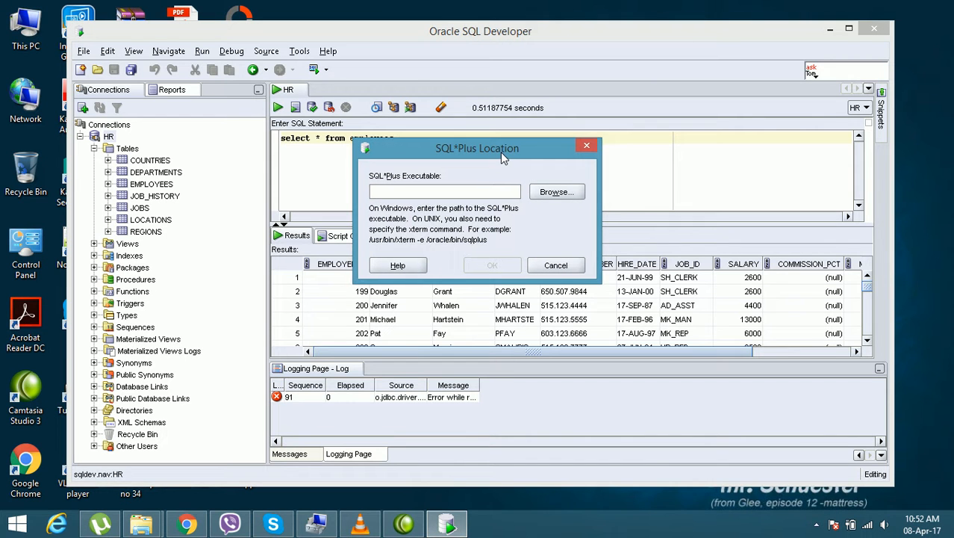
pyautogui.click(559, 194)
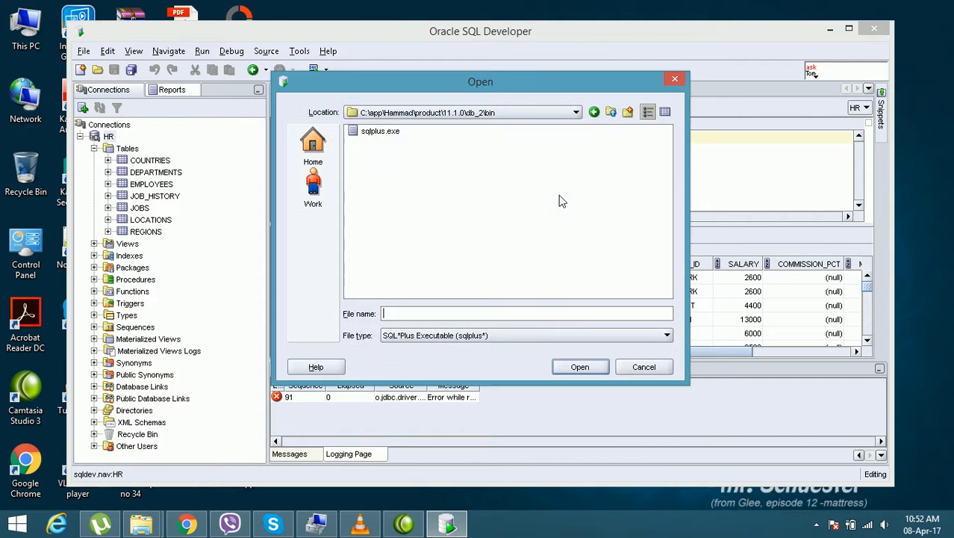
pyautogui.click(379, 134)
pyautogui.click(573, 366)
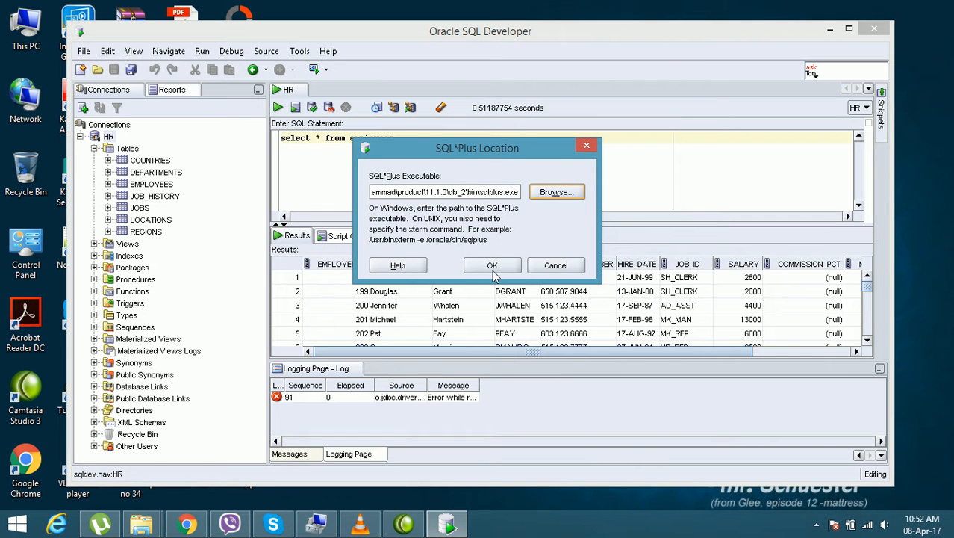
pyautogui.click(492, 266)
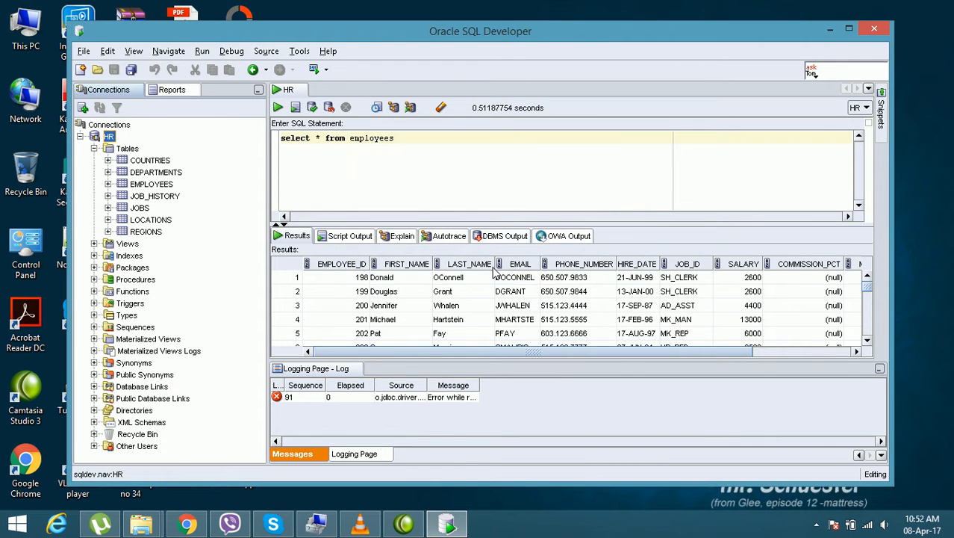
# Step: Reposition the SQL*Plus console over SQL Developer and make its window slightly taller
pyautogui.moveTo(357, 61); pyautogui.dragTo(505, 124)
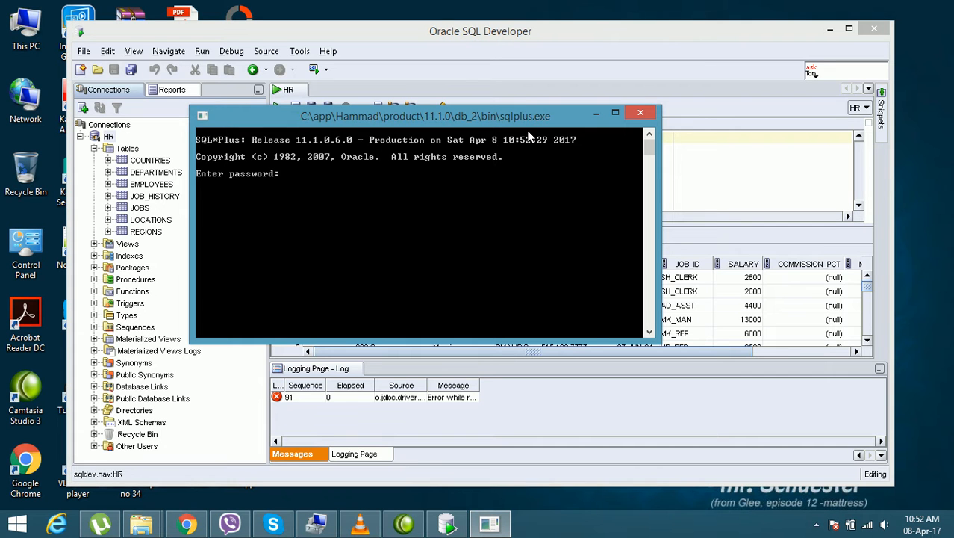
pyautogui.moveTo(407, 112); pyautogui.dragTo(405, 101)
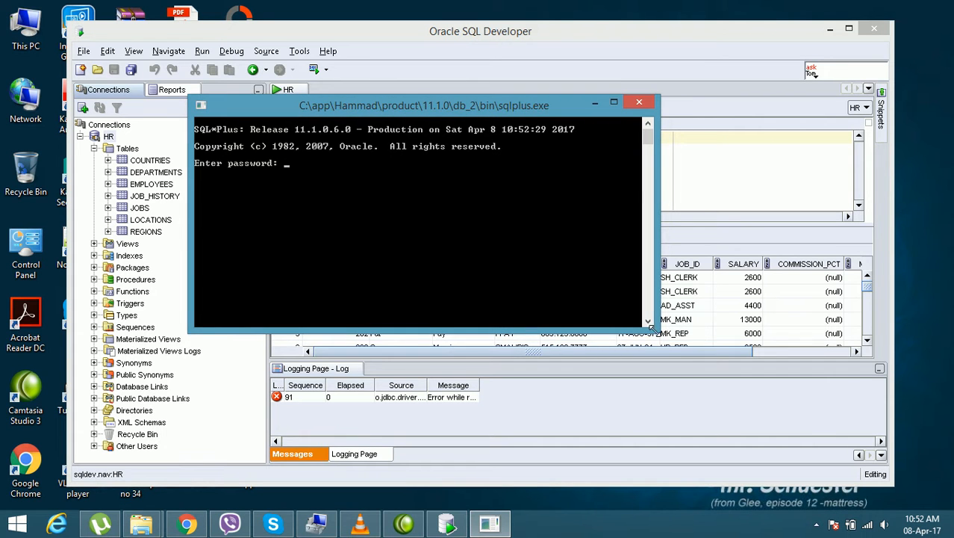
pyautogui.moveTo(655, 335); pyautogui.dragTo(661, 367)
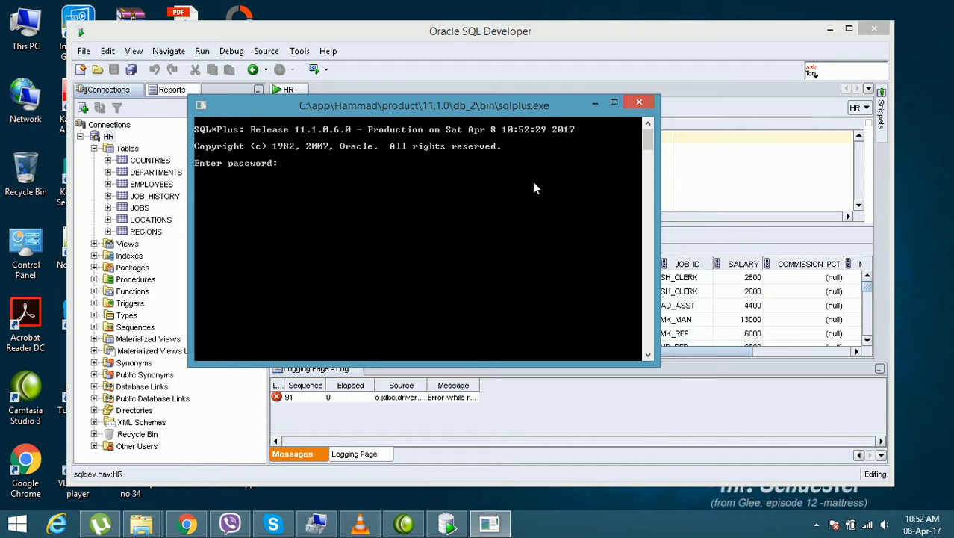
pyautogui.moveTo(435, 109); pyautogui.dragTo(420, 96)
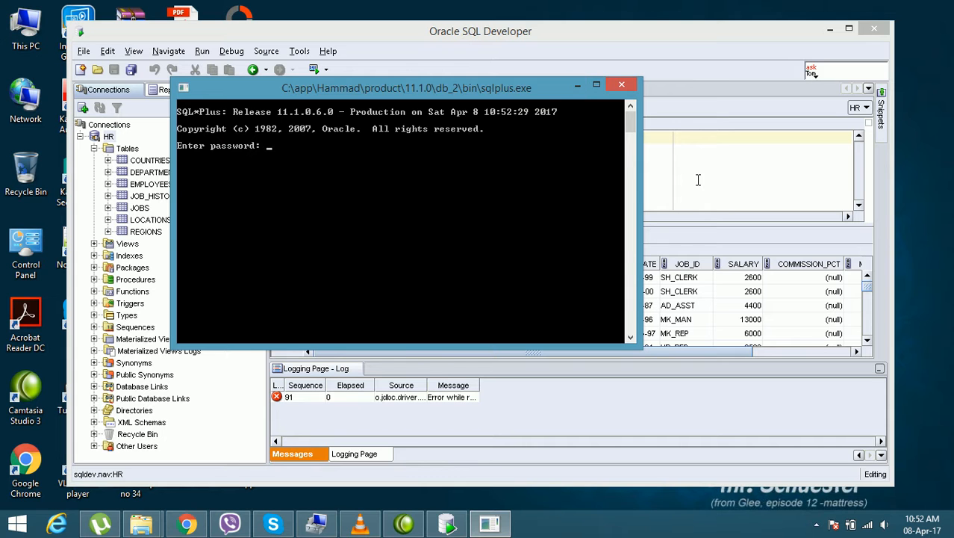
# Step: Move the SQL*Plus console clear of SQL Developer's window controls and close SQL Developer, keeping the console open
pyautogui.click(681, 59)
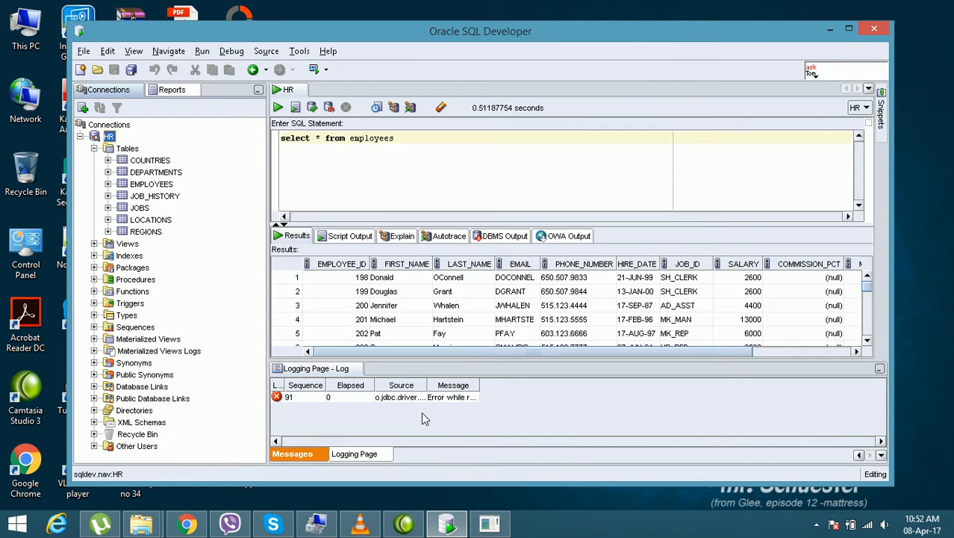
pyautogui.click(499, 529)
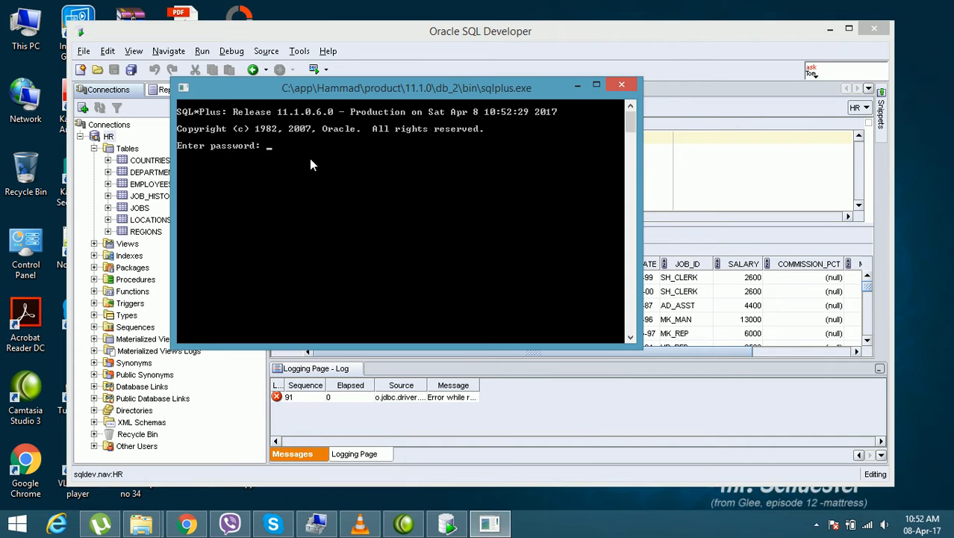
pyautogui.moveTo(391, 87)
pyautogui.mouseDown()
pyautogui.moveTo(394, 116)
pyautogui.moveTo(416, 97)
pyautogui.moveTo(390, 80)
pyautogui.mouseUp()
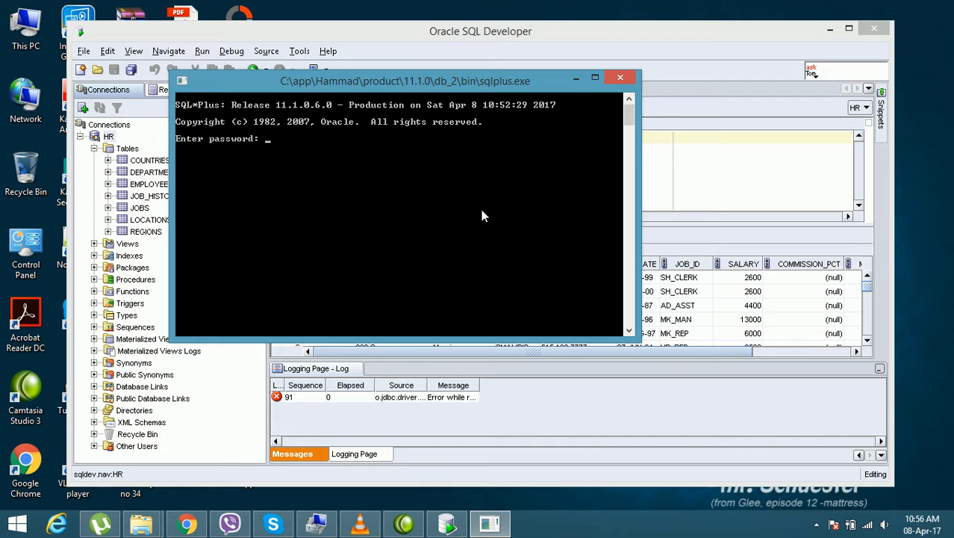
pyautogui.moveTo(405, 83); pyautogui.dragTo(443, 75)
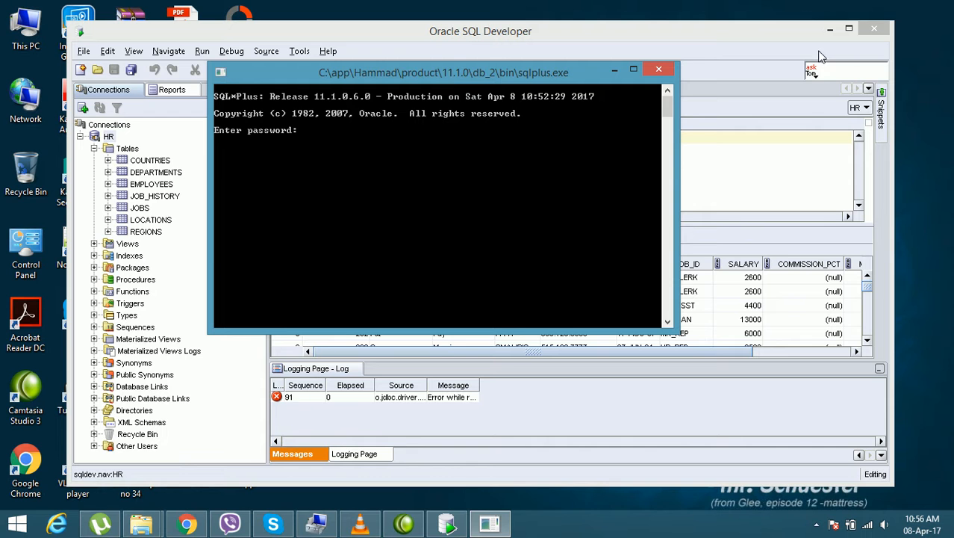
pyautogui.click(877, 30)
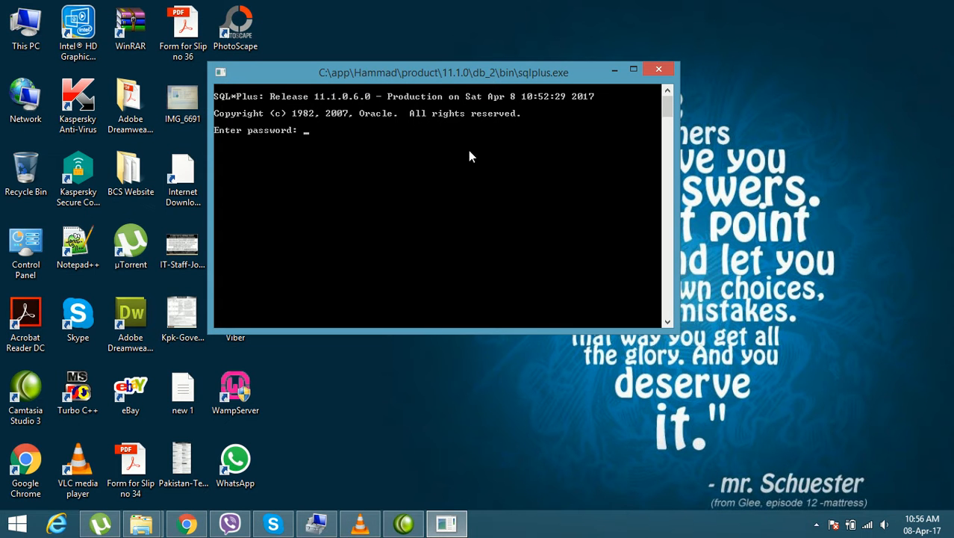
# Step: Reposition the SQL*Plus console on the desktop and make its window slightly taller
pyautogui.moveTo(430, 70); pyautogui.dragTo(413, 62)
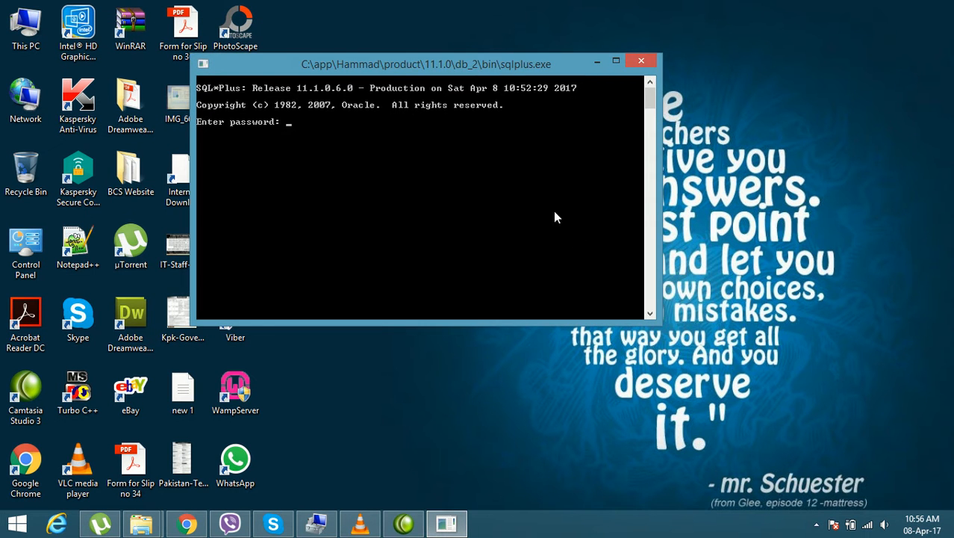
pyautogui.moveTo(660, 322); pyautogui.dragTo(661, 339)
pyautogui.moveTo(390, 60); pyautogui.dragTo(392, 84)
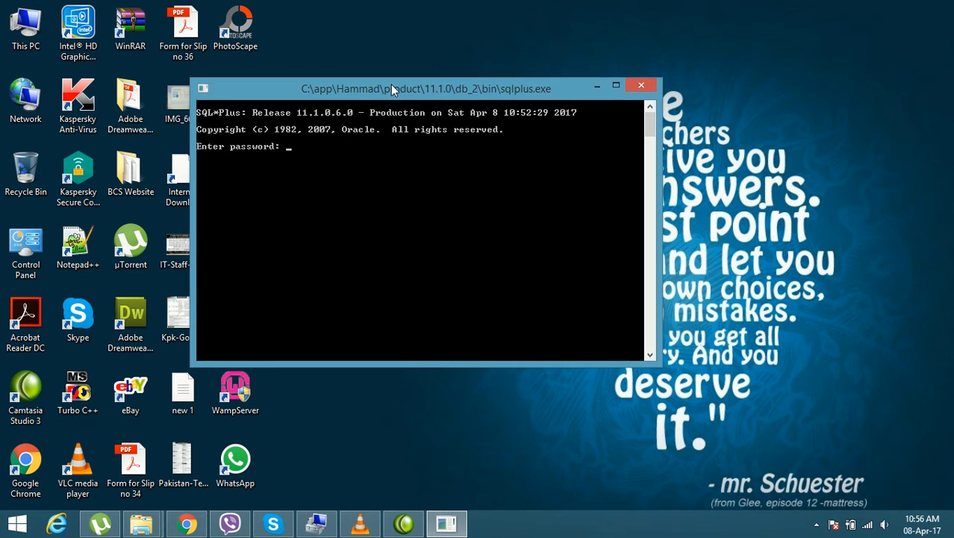
# Step: Set the font to Lucida Console at size 24 in the SQL*Plus console's properties
pyautogui.rightClick(300, 88)
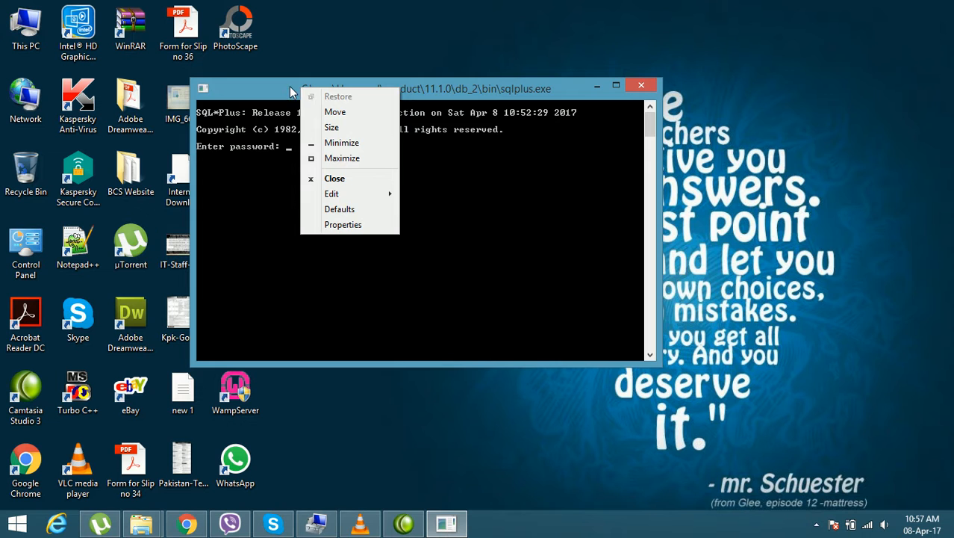
pyautogui.click(289, 86)
pyautogui.rightClick(289, 86)
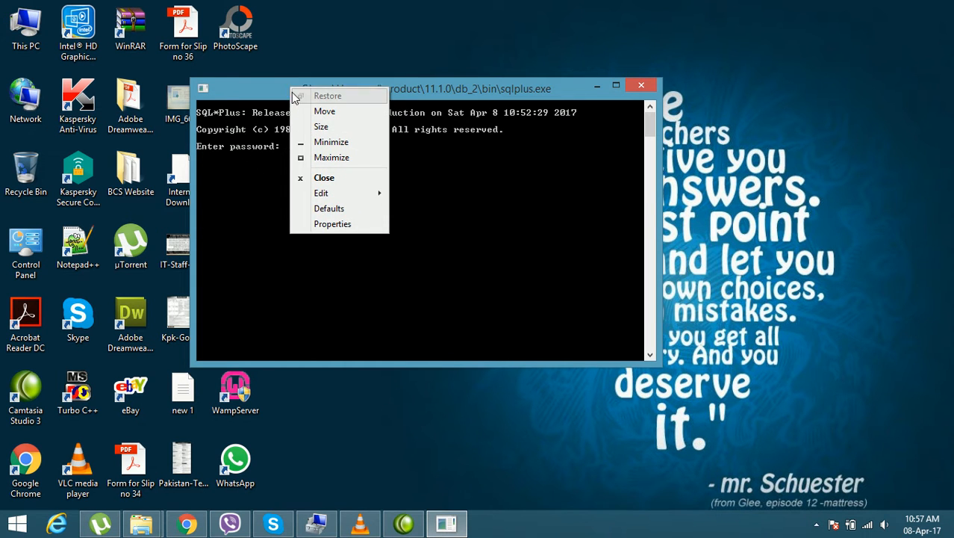
pyautogui.click(351, 224)
pyautogui.moveTo(375, 101); pyautogui.dragTo(433, 91)
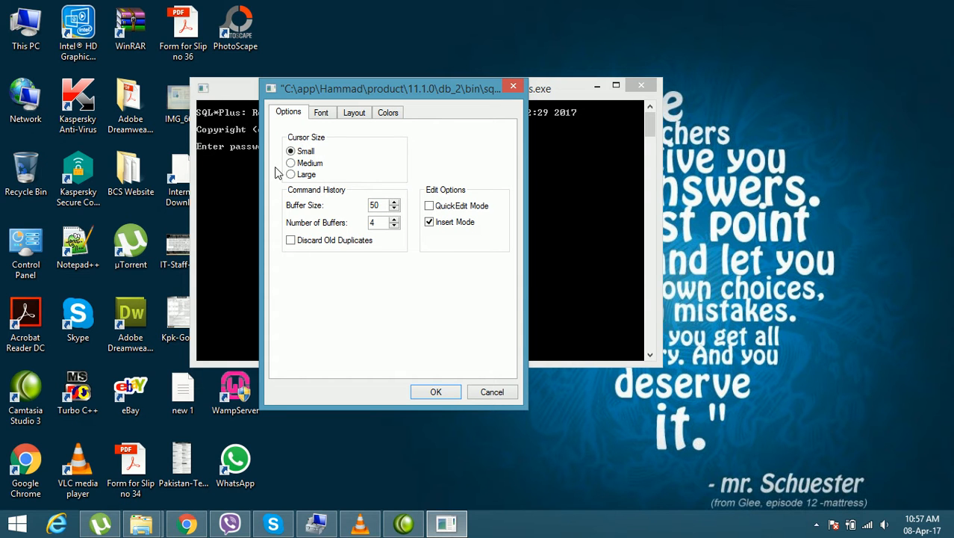
pyautogui.click(322, 113)
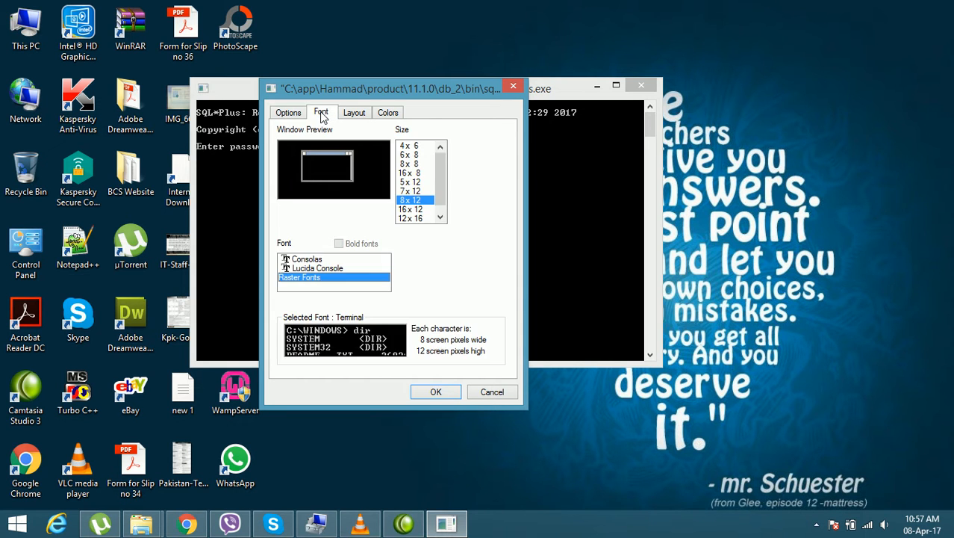
pyautogui.click(319, 271)
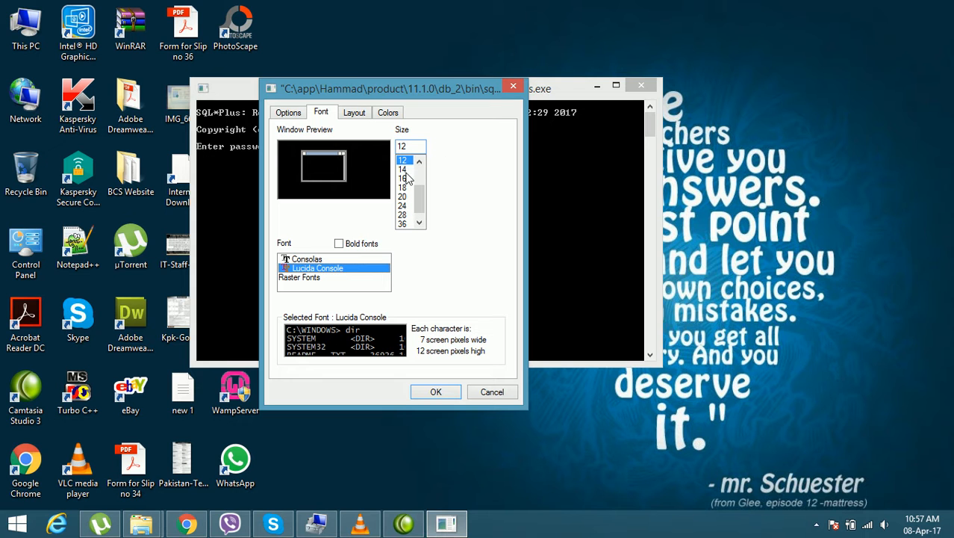
pyautogui.click(404, 206)
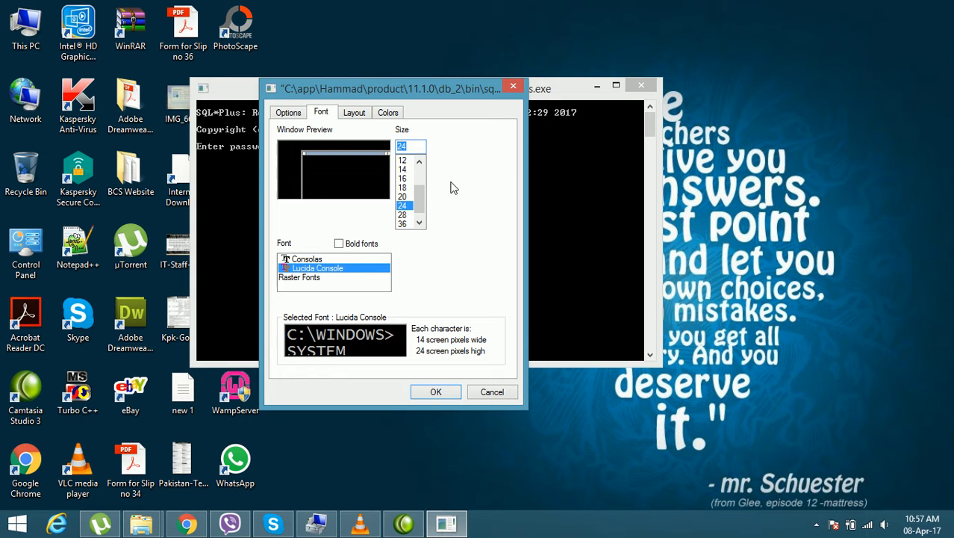
# Step: Set the console's window size width to 100 in its layout properties
pyautogui.click(351, 113)
pyautogui.moveTo(436, 90); pyautogui.dragTo(411, 117)
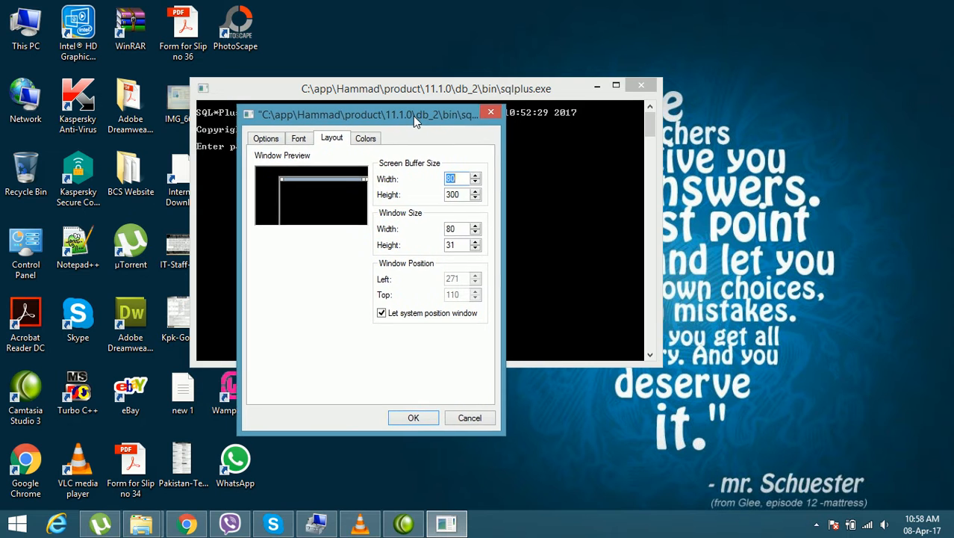
pyautogui.click(471, 227)
pyautogui.click(471, 227)
pyautogui.click(472, 227)
pyautogui.click(471, 227)
pyautogui.click(471, 227)
pyautogui.click(471, 227)
pyautogui.click(471, 227)
pyautogui.click(471, 227)
pyautogui.click(471, 227)
pyautogui.click(471, 227)
pyautogui.click(471, 227)
pyautogui.click(471, 227)
pyautogui.click(471, 227)
pyautogui.click(472, 227)
pyautogui.click(471, 227)
pyautogui.click(472, 227)
pyautogui.click(472, 228)
pyautogui.click(472, 227)
pyautogui.click(471, 227)
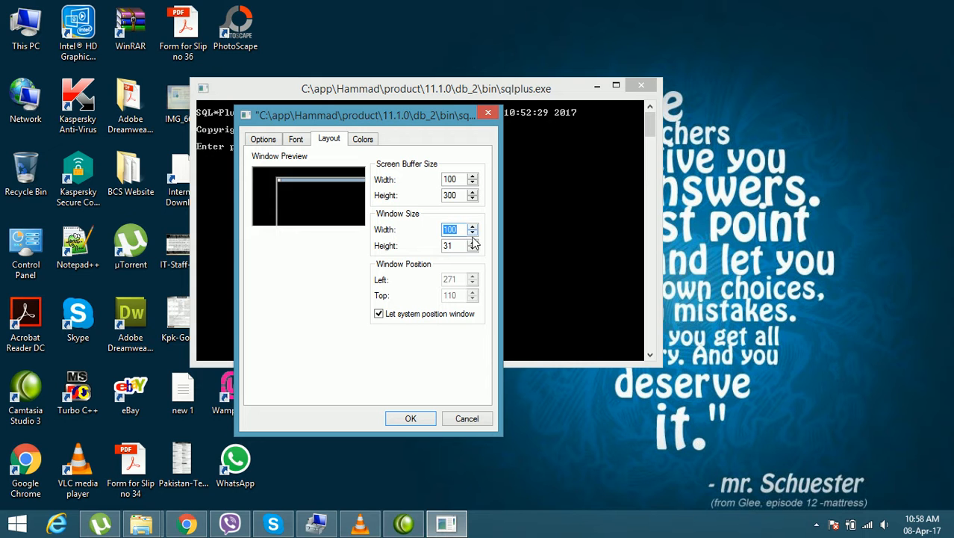
# Step: Adjust the console's window size height by raising it to 45 and reducing it by several lines
pyautogui.click(472, 243)
pyautogui.click(472, 243)
pyautogui.click(472, 243)
pyautogui.click(472, 243)
pyautogui.click(472, 244)
pyautogui.click(472, 243)
pyautogui.click(472, 243)
pyautogui.click(472, 244)
pyautogui.click(472, 244)
pyautogui.click(472, 244)
pyautogui.click(472, 243)
pyautogui.click(472, 243)
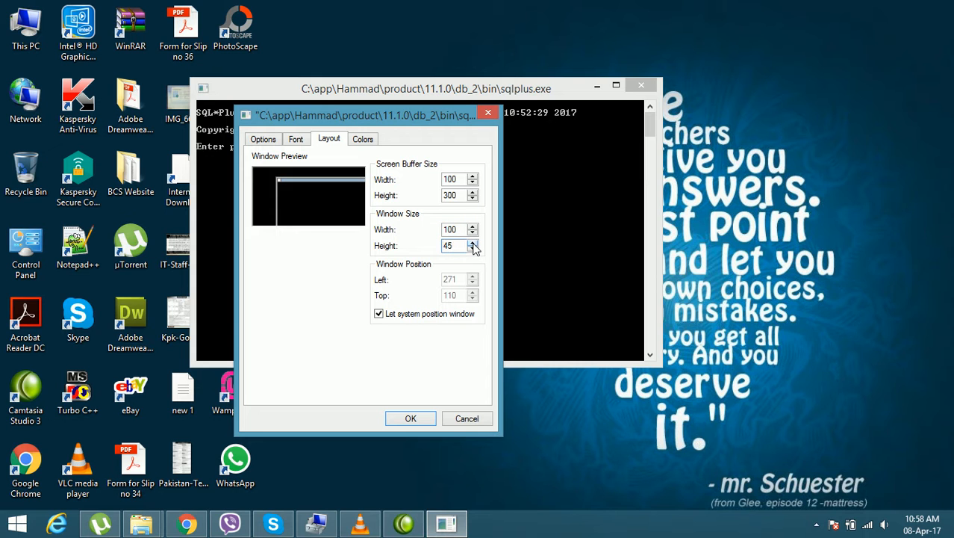
pyautogui.moveTo(472, 243); pyautogui.dragTo(472, 243)
pyautogui.click(473, 250)
pyautogui.click(473, 250)
pyautogui.click(473, 249)
pyautogui.click(472, 249)
pyautogui.click(473, 250)
pyautogui.click(473, 250)
# Step: Review the color settings, apply the console properties, and move the enlarged window near the desktop's upper-left corner
pyautogui.click(364, 140)
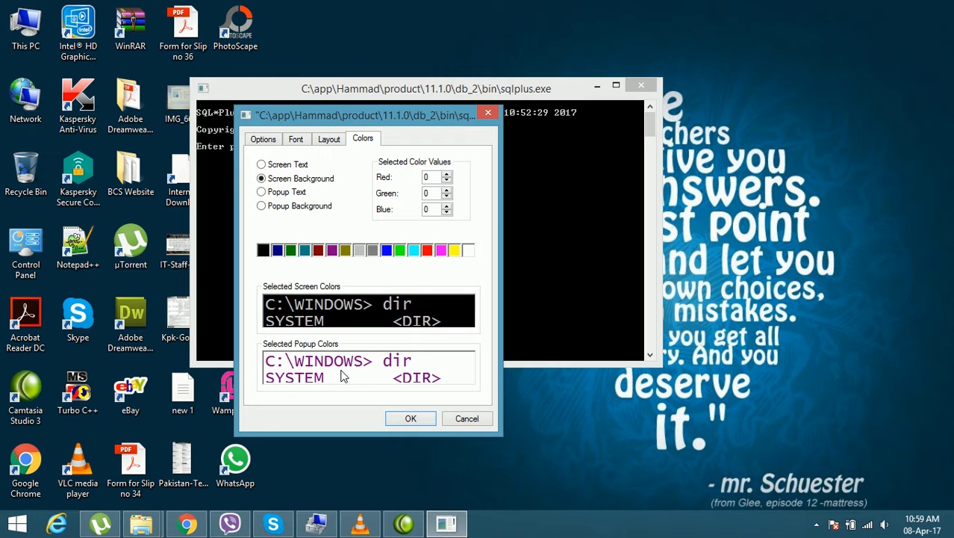
pyautogui.click(411, 419)
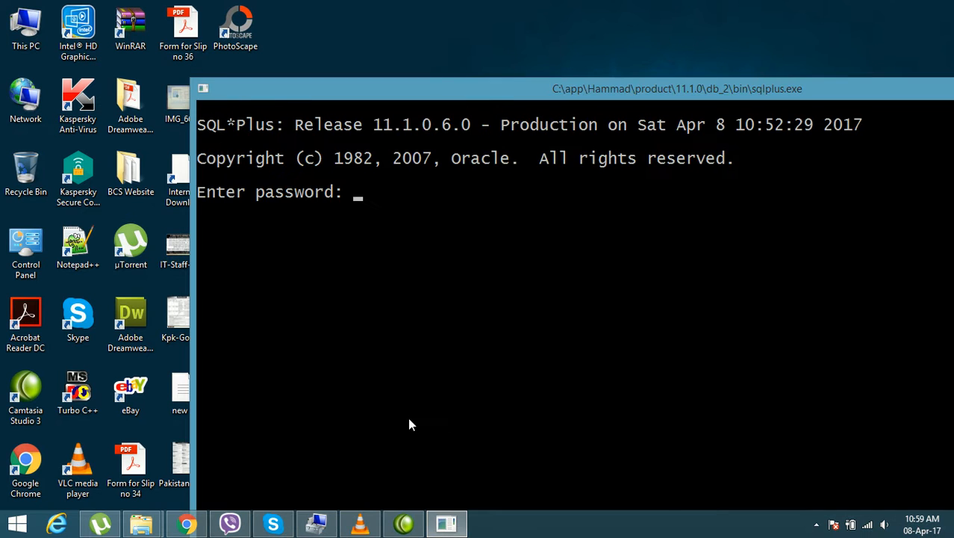
pyautogui.moveTo(254, 108); pyautogui.dragTo(89, 32)
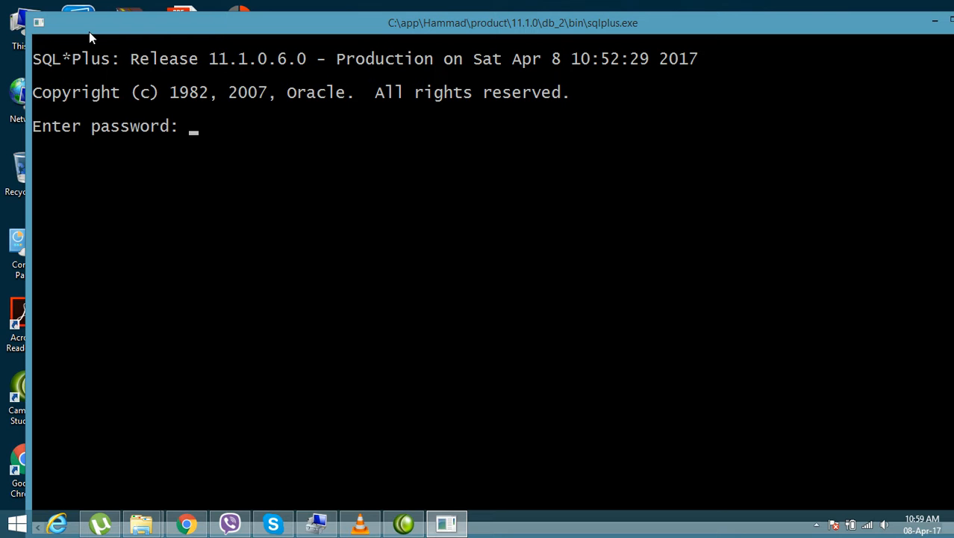
# Step: Maximize the SQL*Plus console window and submit the account password at its logon prompt
pyautogui.moveTo(547, 23); pyautogui.dragTo(522, 11)
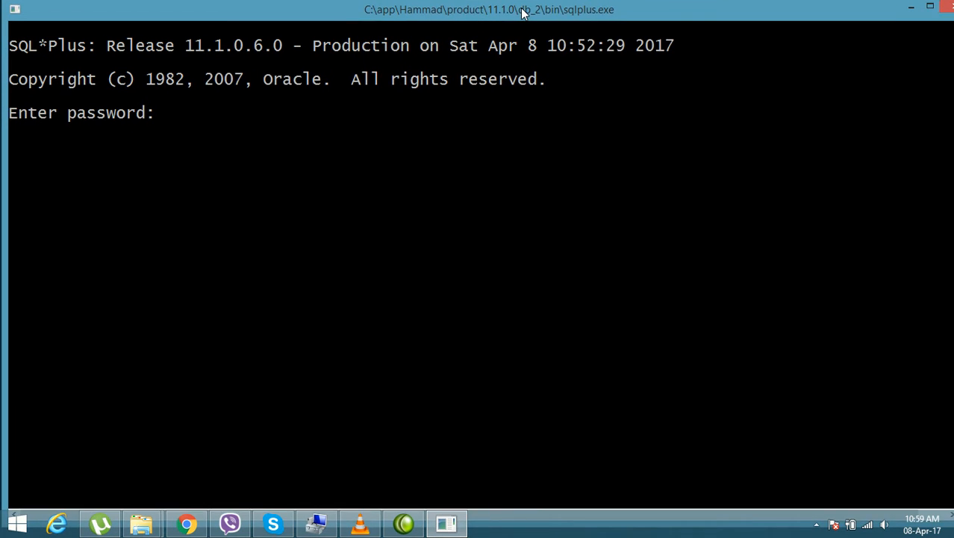
pyautogui.doubleClick(522, 12)
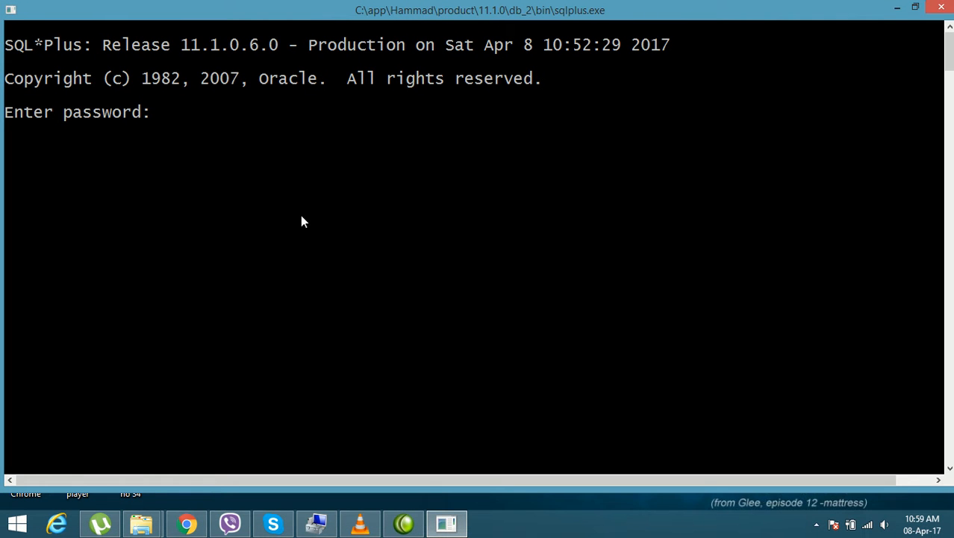
pyautogui.press('Return')
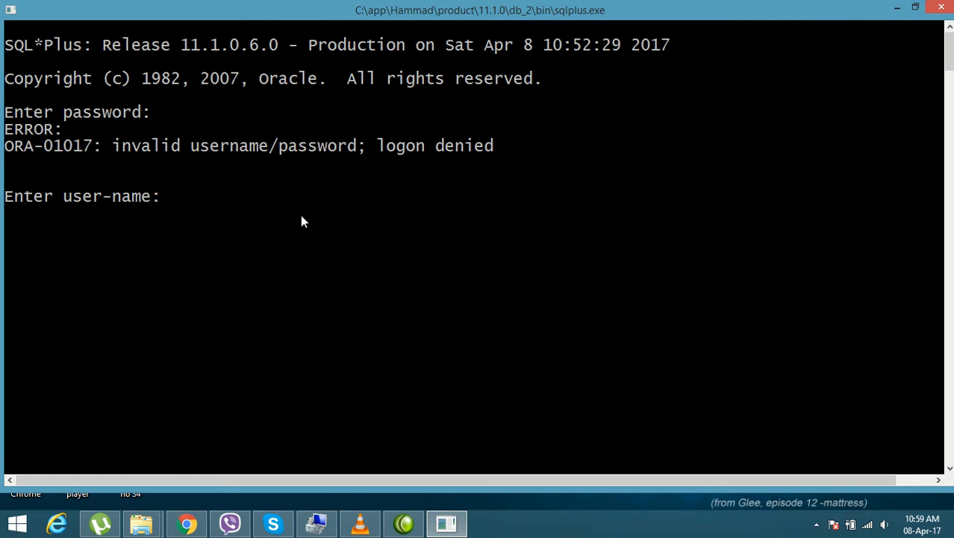
# Step: Log on to the database as user hr with the account password
pyautogui.write('hr')
pyautogui.press('Return')
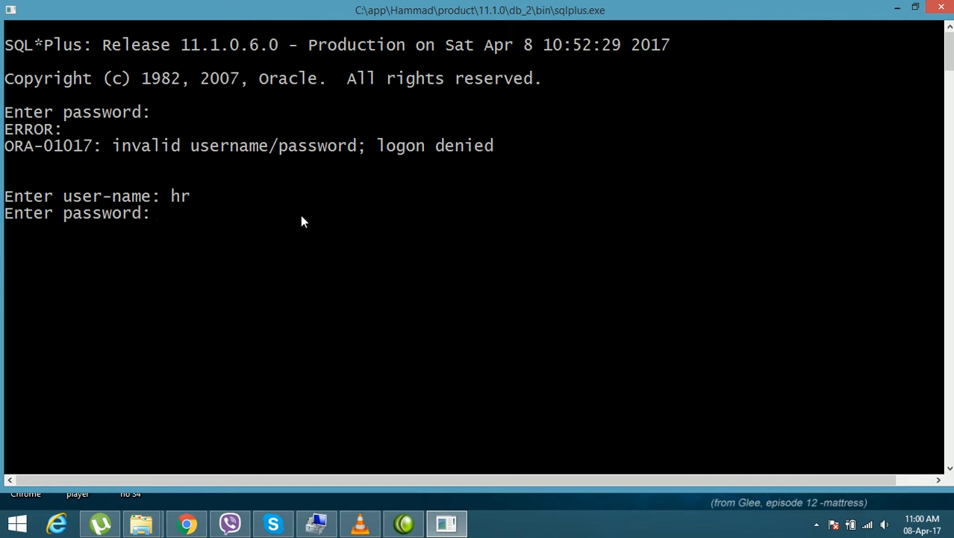
pyautogui.press('Return')
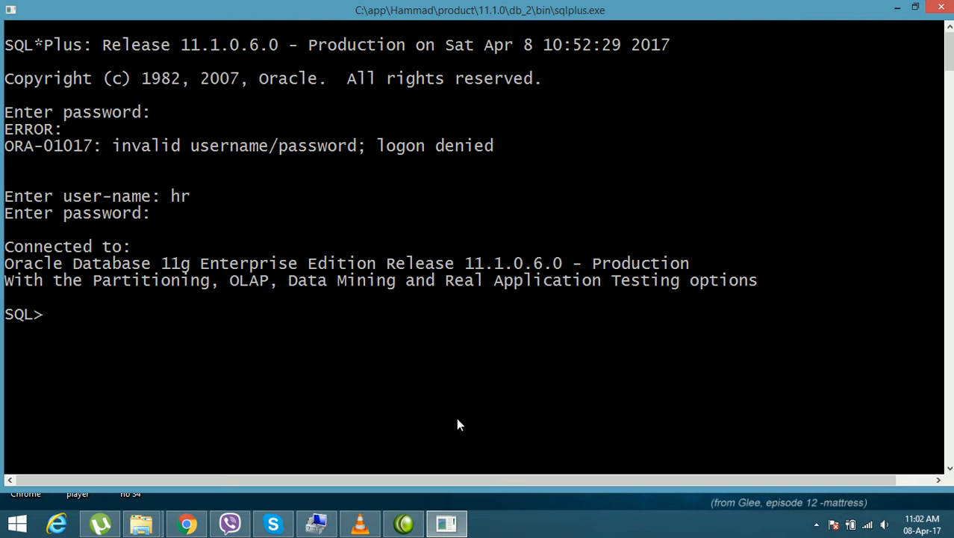
# Step: Run select * from employees; to list all columns and rows of the employees table
pyautogui.write('select * from employees;')
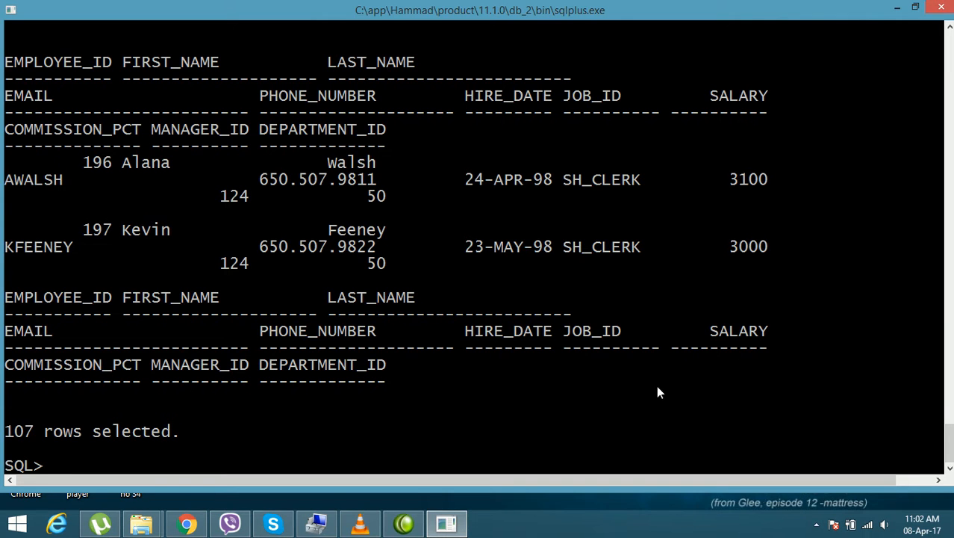
pyautogui.moveTo(949, 439)
pyautogui.mouseDown()
pyautogui.moveTo(949, 49)
pyautogui.moveTo(949, 444)
pyautogui.mouseUp()
# Step: Set the SQL*Plus line length to 200 with the command Set line 200
pyautogui.write('Setline 200')
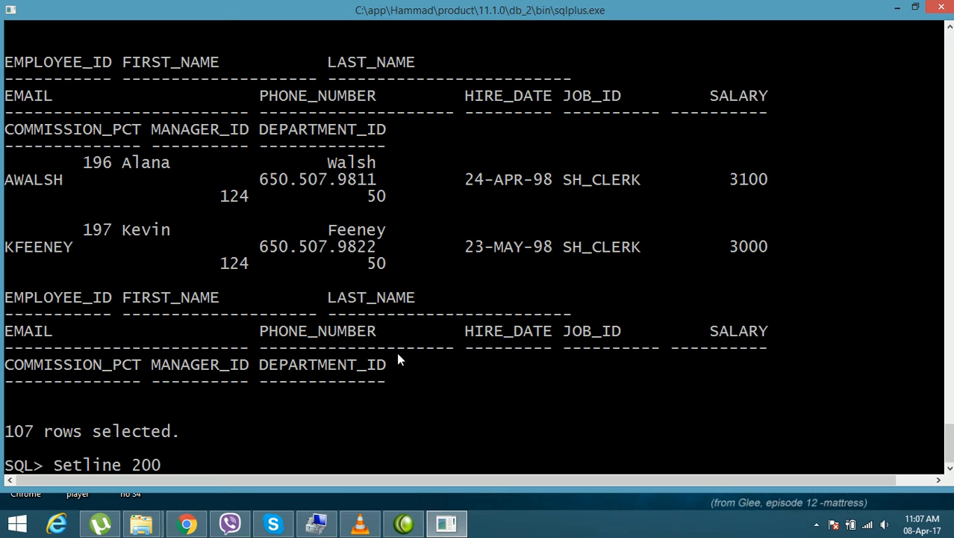
pyautogui.press('Left')
pyautogui.press('Left')
pyautogui.press('Left')
pyautogui.press('Left')
pyautogui.press('Left')
pyautogui.press('Left')
pyautogui.press('Left')
pyautogui.press('Left')
pyautogui.press('Return')
# Step: Set the SQL*Plus page size to 200 with the command SET PAGESIZE 200
pyautogui.write('SET')
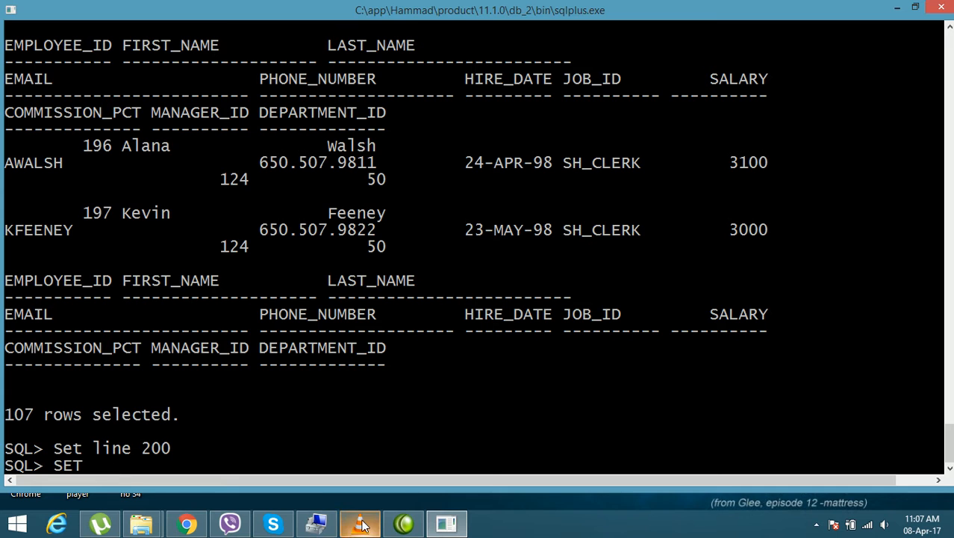
pyautogui.write(' PAGESIZE')
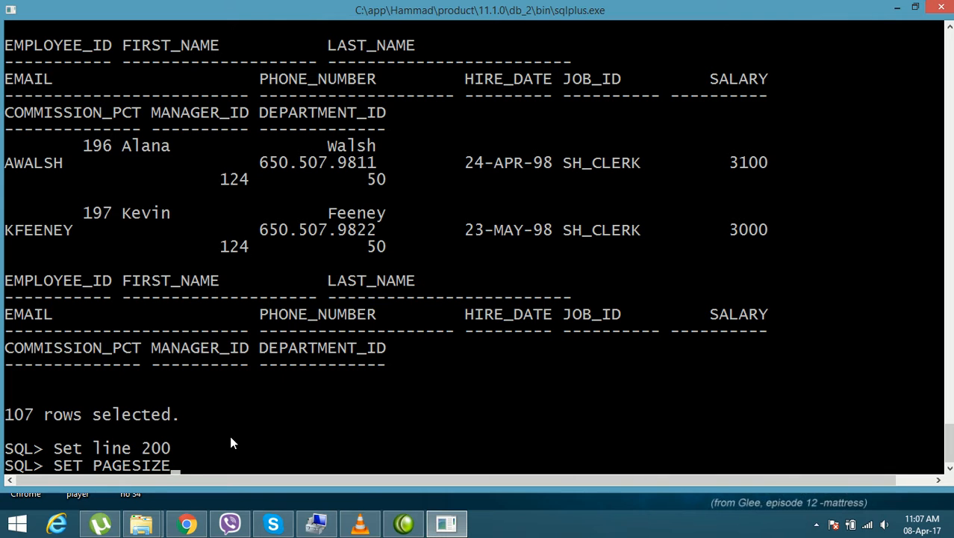
pyautogui.press('BackSpace')
pyautogui.press('BackSpace')
pyautogui.press('BackSpace')
pyautogui.press('BackSpace')
pyautogui.write('SIZE 200')
pyautogui.press('Return')
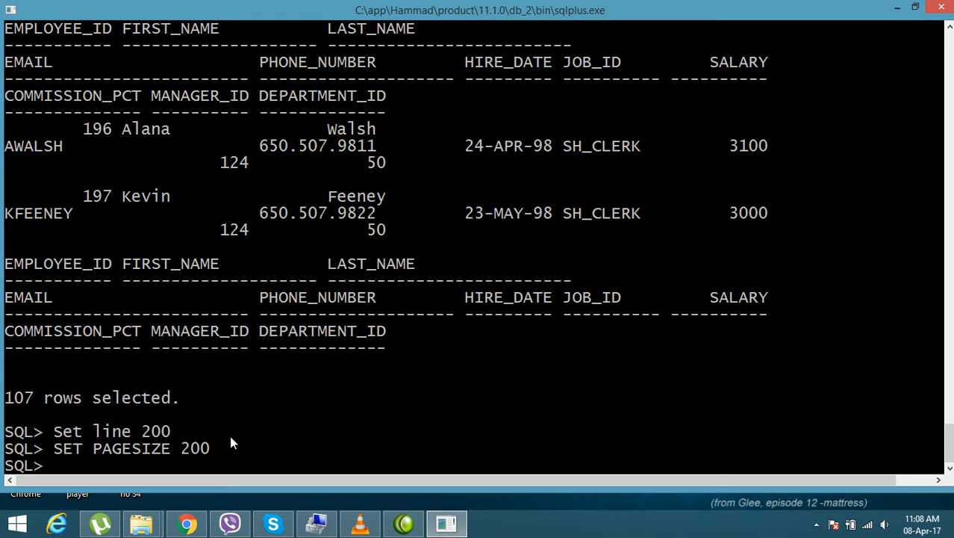
# Step: Step back and forth through the command history to review the recent SET and SELECT statements
pyautogui.press('Up')
pyautogui.press('Up')
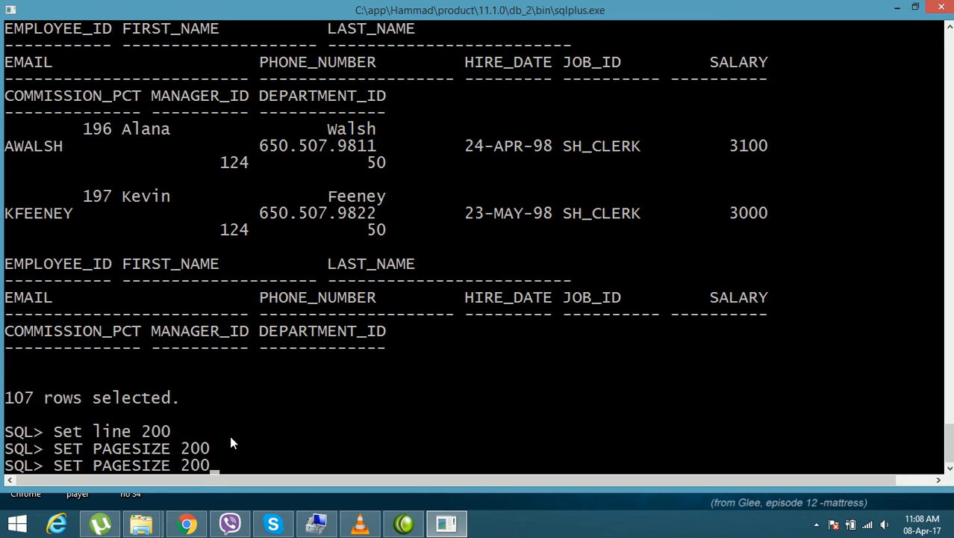
pyautogui.press('Up')
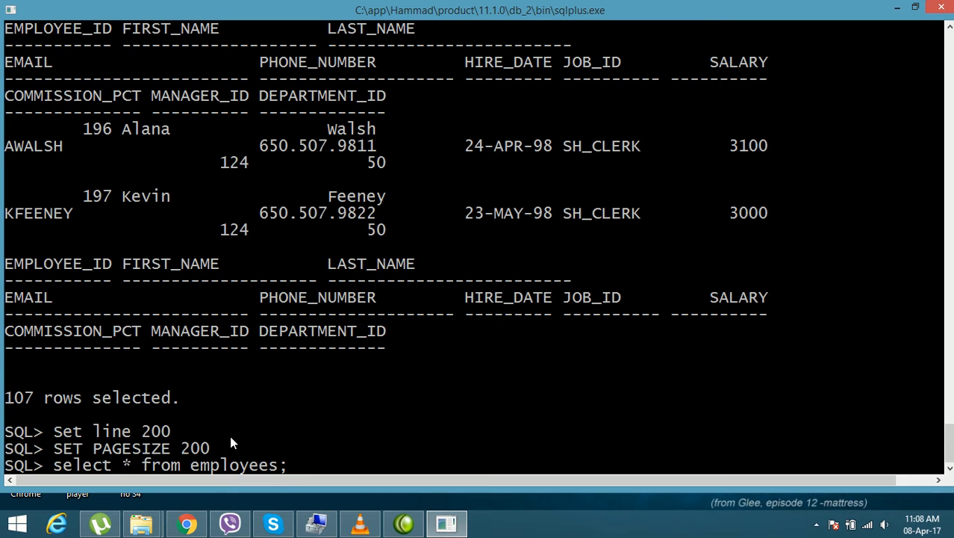
pyautogui.press('Down')
pyautogui.press('Down')
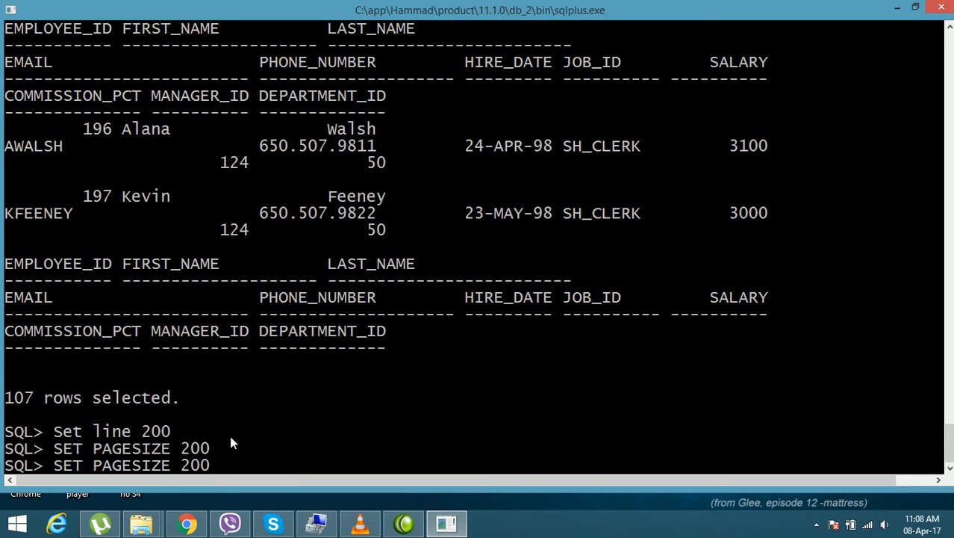
pyautogui.press('Up')
pyautogui.press('Up')
pyautogui.press('Up')
pyautogui.press('Up')
pyautogui.press('Up')
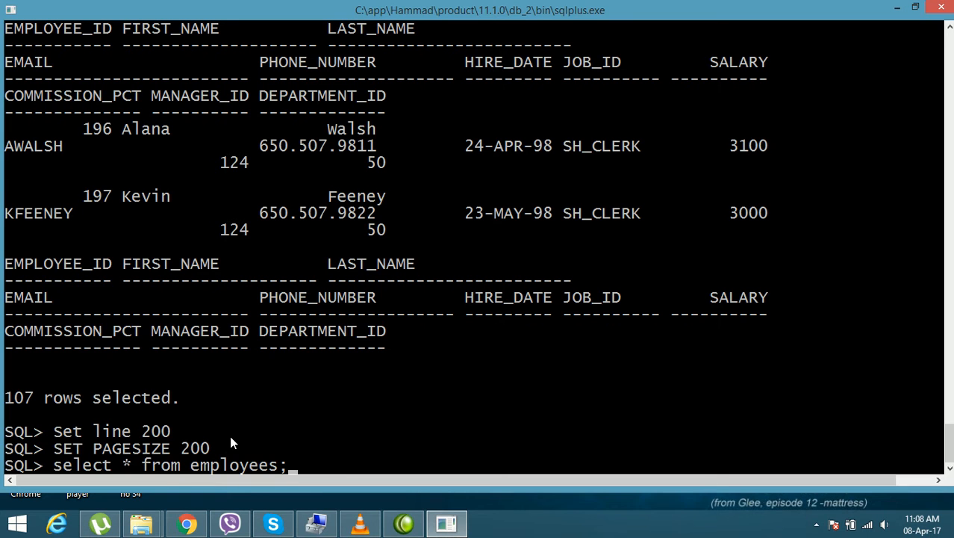
pyautogui.press('Down')
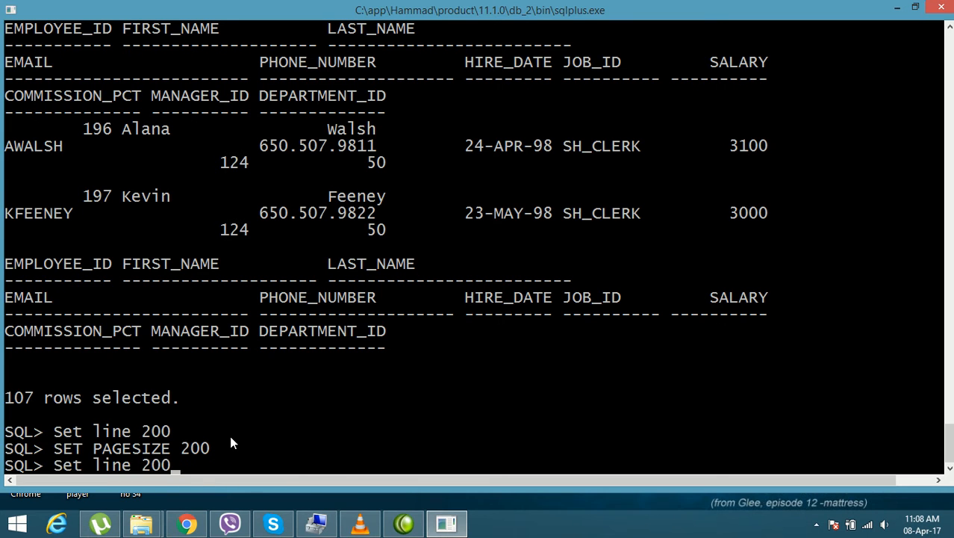
pyautogui.press('Down')
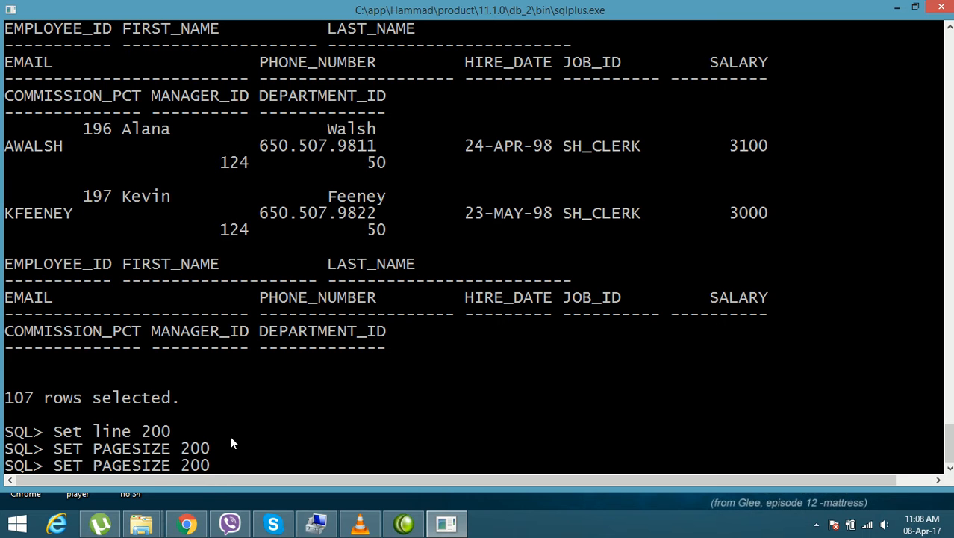
# Step: Recall select * from employees; from the command history and run it with the changed line and page sizes
pyautogui.press('Up')
pyautogui.press('Up')
pyautogui.press('Up')
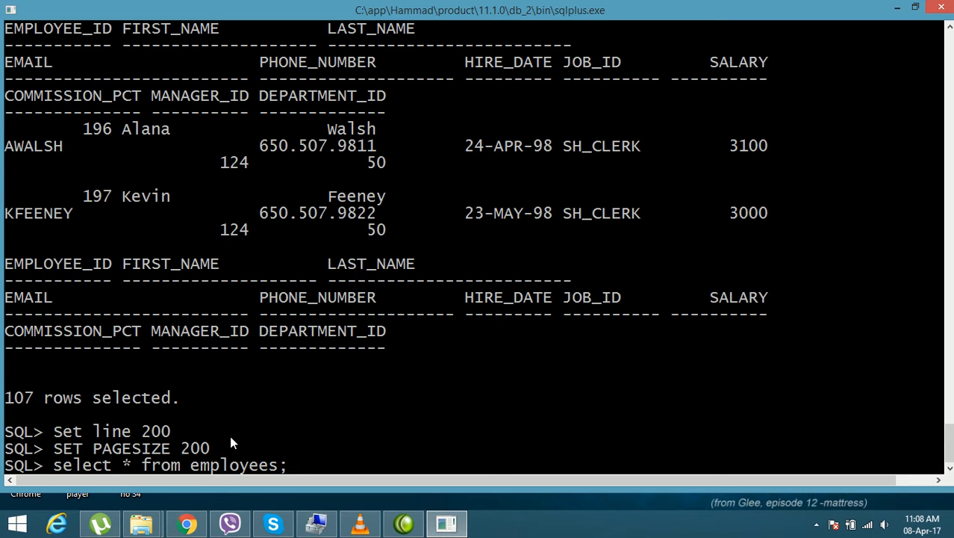
pyautogui.press('Down')
pyautogui.press('Down')
pyautogui.press('Up')
pyautogui.press('Left')
pyautogui.press('Left')
pyautogui.press('Left')
pyautogui.press('Left')
pyautogui.press('Left')
pyautogui.press('Left')
pyautogui.press('Left')
pyautogui.press('Left')
pyautogui.press('Left')
pyautogui.press('Left')
pyautogui.press('End')
pyautogui.press('Left')
pyautogui.press('Left')
pyautogui.press('Left')
pyautogui.press('Left')
pyautogui.press('Left')
pyautogui.press('Left')
pyautogui.press('Left')
pyautogui.press('Left')
pyautogui.press('Left')
pyautogui.press('Left')
pyautogui.press('Left')
pyautogui.press('Left')
pyautogui.press('Left')
pyautogui.press('Left')
pyautogui.press('Left')
pyautogui.press('Left')
pyautogui.press('Left')
pyautogui.press('Left')
pyautogui.press('Left')
pyautogui.press('Left')
pyautogui.press('Right')
pyautogui.press('Right')
pyautogui.press('Right')
pyautogui.press('Right')
pyautogui.press('Right')
pyautogui.press('Right')
pyautogui.press('Right')
pyautogui.press('Right')
pyautogui.press('Right')
pyautogui.press('Right')
pyautogui.press('Right')
pyautogui.press('Right')
pyautogui.press('Right')
pyautogui.press('Right')
pyautogui.press('Right')
pyautogui.press('Right')
pyautogui.press('Right')
pyautogui.press('Right')
pyautogui.press('Right')
pyautogui.press('Right')
pyautogui.press('Return')
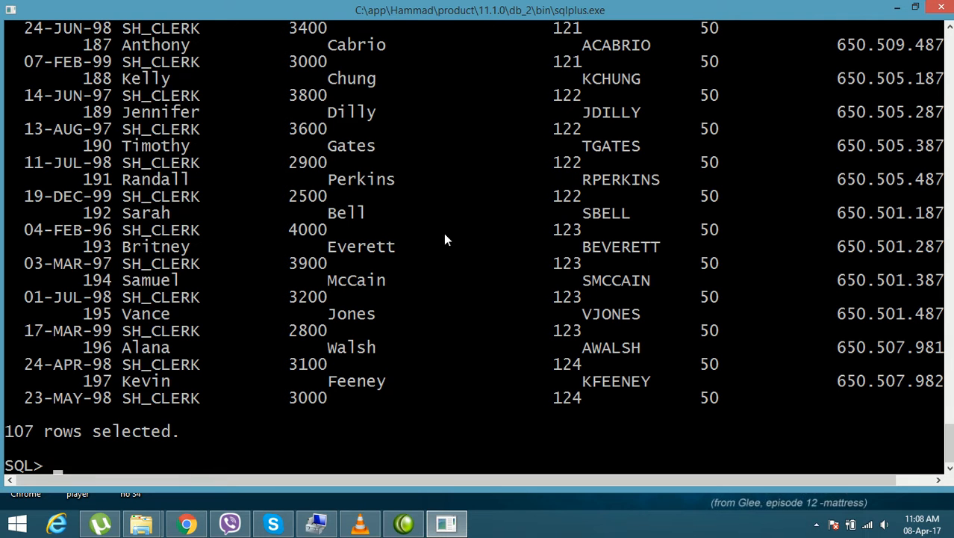
# Step: Set the console's screen buffer width to 150 in its layout properties and apply the change
pyautogui.rightClick(273, 15)
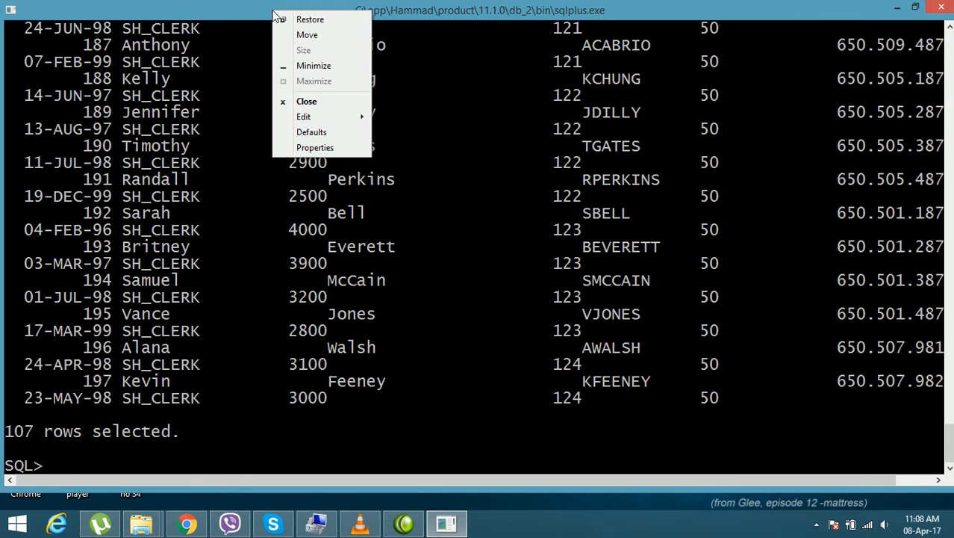
pyautogui.click(328, 147)
pyautogui.moveTo(149, 18); pyautogui.dragTo(239, 23)
pyautogui.click(191, 45)
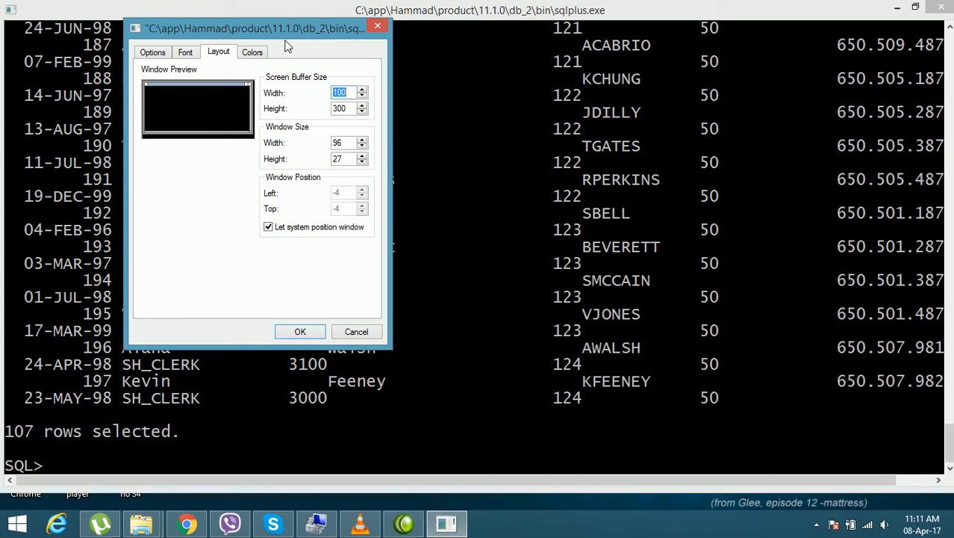
pyautogui.click(362, 89)
pyautogui.click(362, 90)
pyautogui.click(362, 97)
pyautogui.doubleClick(361, 98)
pyautogui.doubleClick(361, 97)
pyautogui.click(362, 97)
pyautogui.doubleClick(362, 97)
pyautogui.doubleClick(361, 97)
pyautogui.click(361, 97)
pyautogui.click(361, 97)
pyautogui.click(362, 97)
pyautogui.click(300, 333)
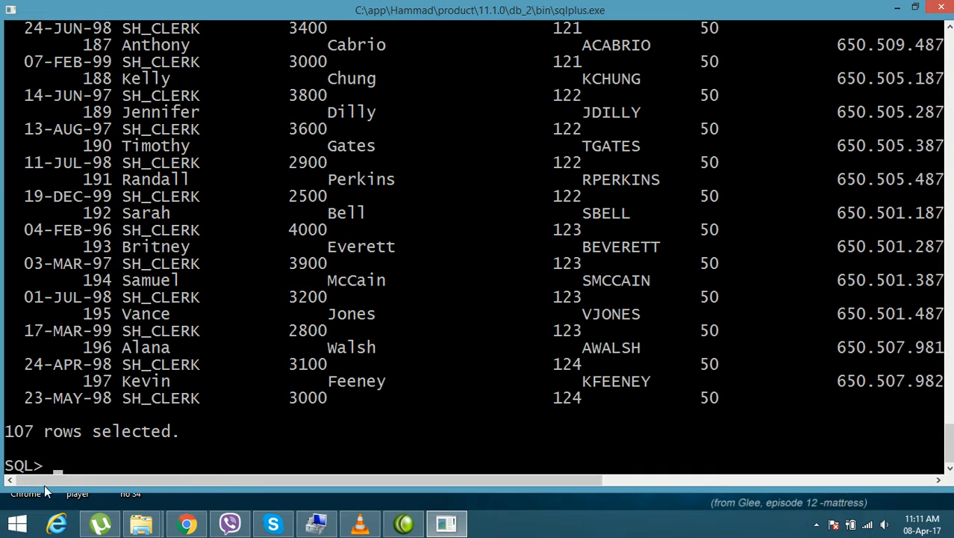
# Step: Rerun select * from employees; in the widened screen buffer and check the output horizontally
pyautogui.press('Up')
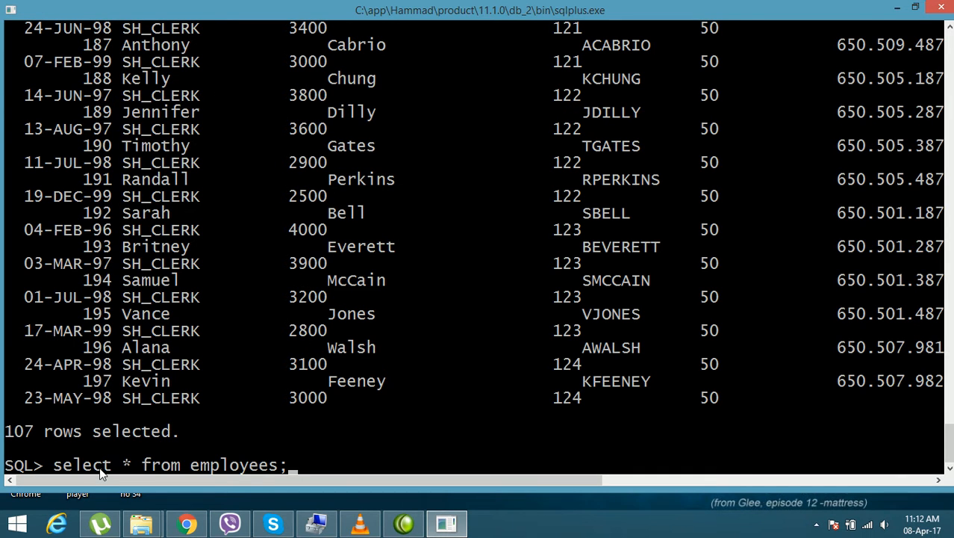
pyautogui.press('Return')
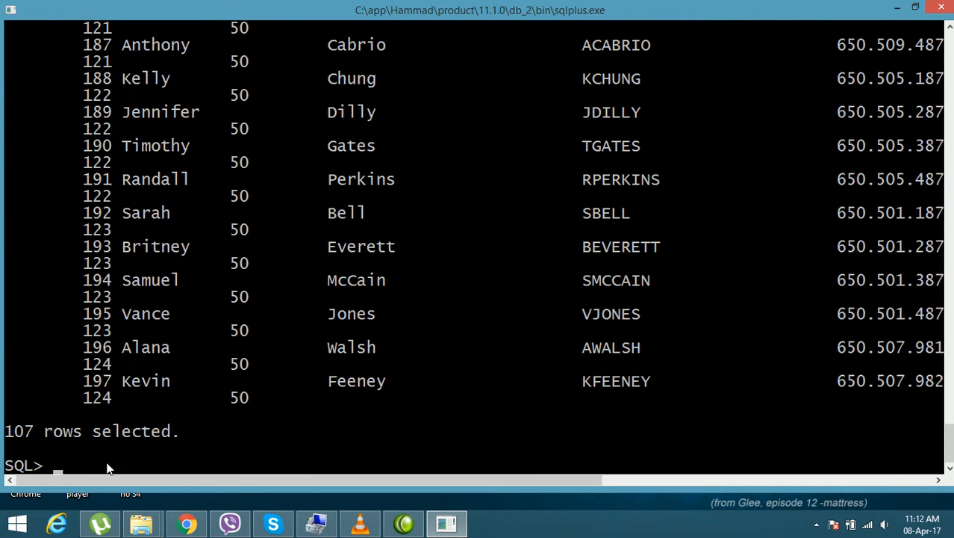
pyautogui.moveTo(441, 481); pyautogui.dragTo(396, 487)
# Step: Reopen the console's layout properties and raise the window size width to 100
pyautogui.rightClick(243, 11)
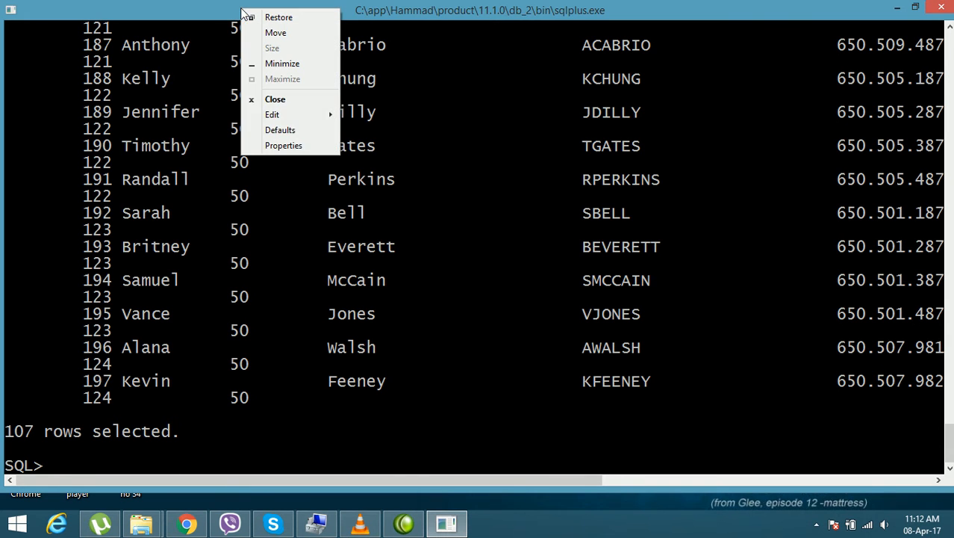
pyautogui.click(291, 151)
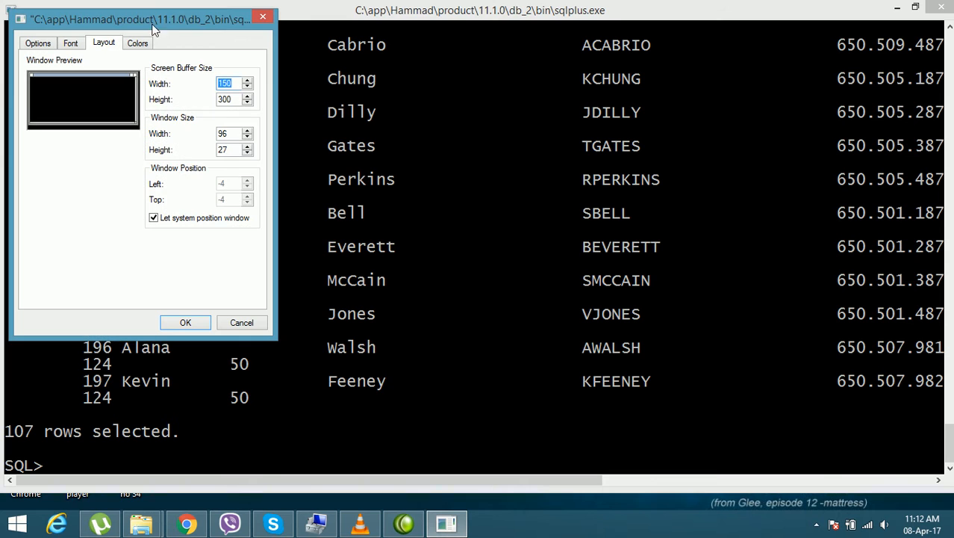
pyautogui.moveTo(181, 12); pyautogui.dragTo(265, 4)
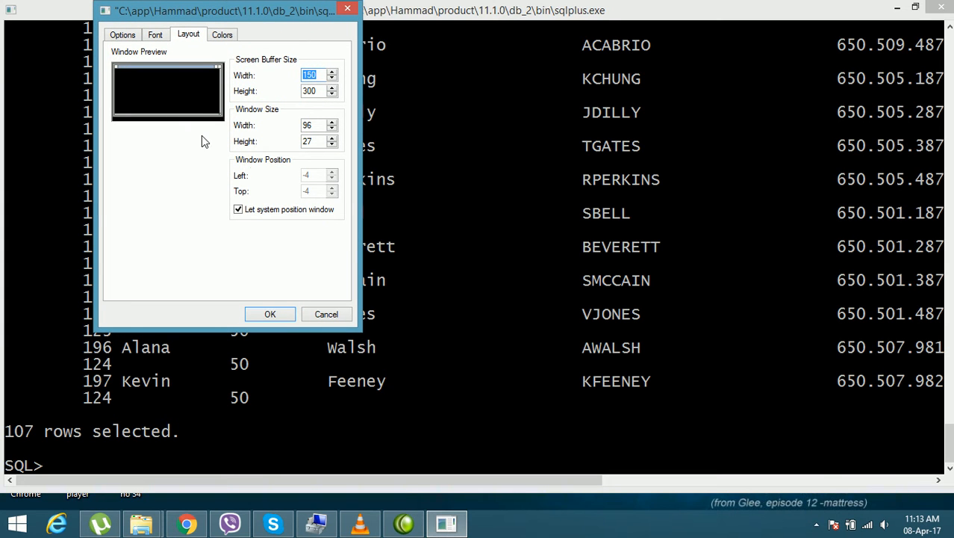
pyautogui.click(332, 123)
pyautogui.click(332, 124)
pyautogui.click(333, 124)
pyautogui.click(332, 124)
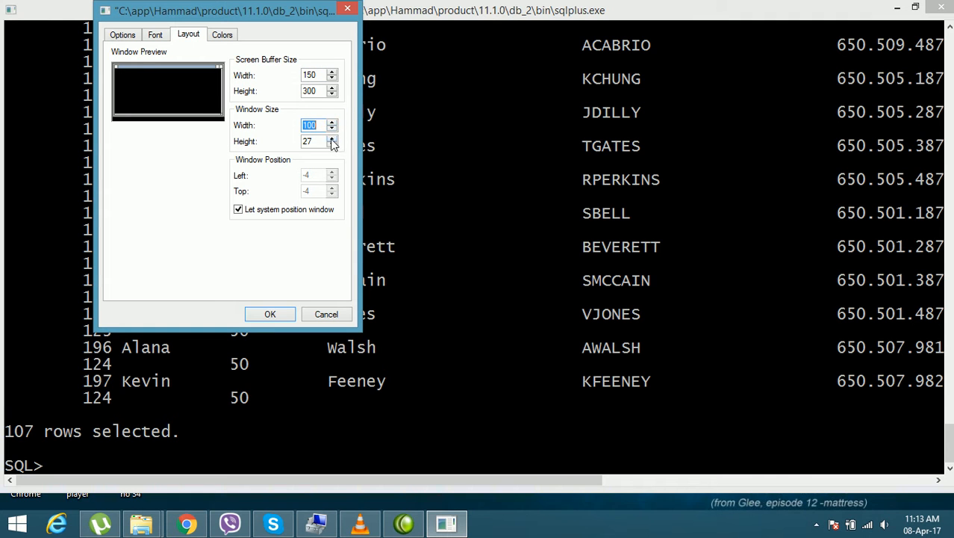
# Step: Try to enlarge the console by raising its window size height several lines past 29 and applying the properties
pyautogui.click(333, 139)
pyautogui.click(332, 139)
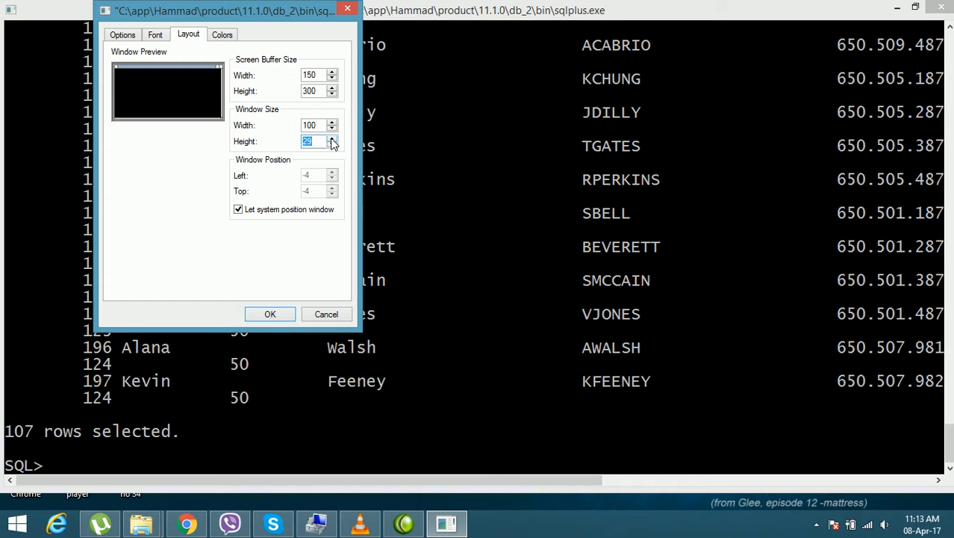
pyautogui.click(333, 139)
pyautogui.click(333, 139)
pyautogui.click(332, 139)
pyautogui.click(333, 139)
pyautogui.click(333, 139)
pyautogui.click(333, 140)
pyautogui.click(332, 140)
pyautogui.click(333, 140)
pyautogui.click(333, 140)
pyautogui.click(332, 140)
pyautogui.click(333, 140)
pyautogui.click(333, 140)
pyautogui.click(281, 312)
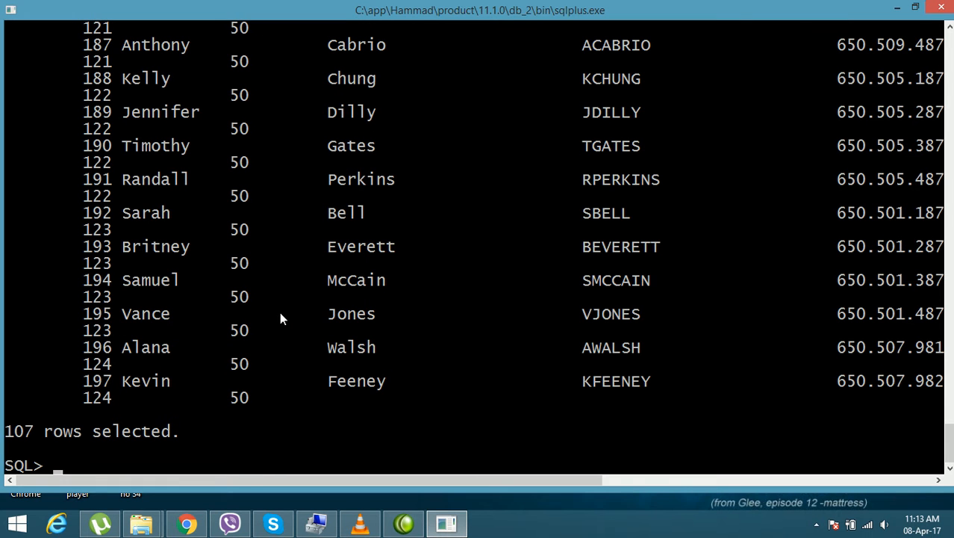
pyautogui.press('Up')
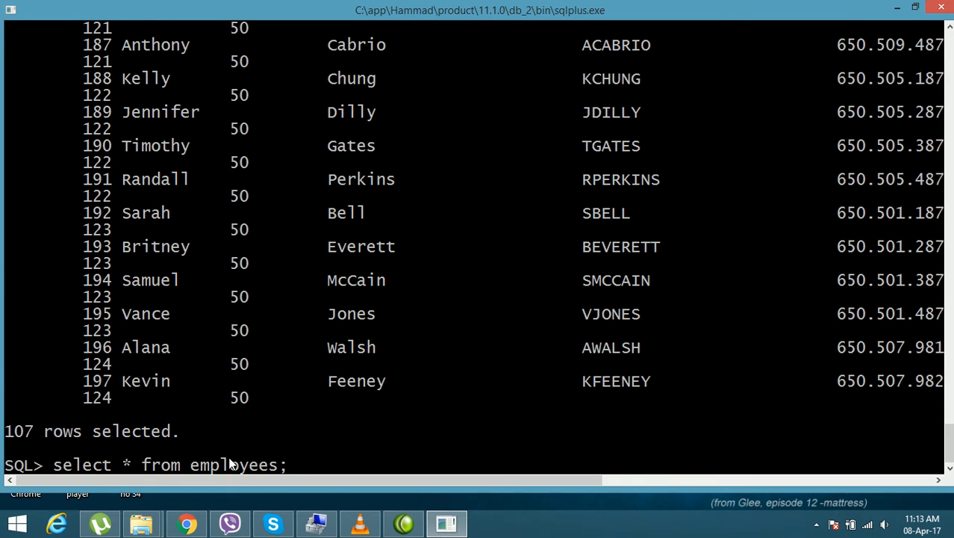
pyautogui.press('Escape')
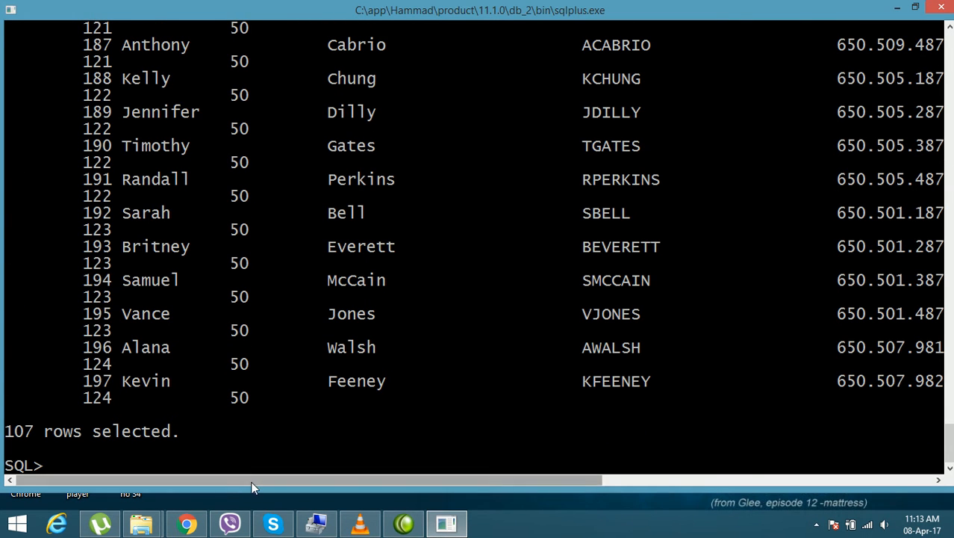
pyautogui.moveTo(247, 480); pyautogui.dragTo(175, 485)
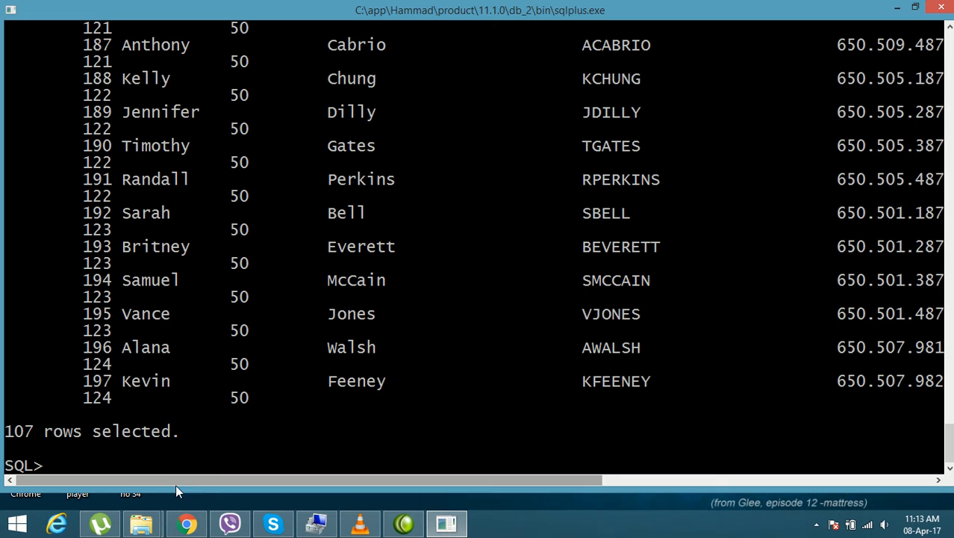
# Step: Reopen the console's layout properties and set the screen buffer width to 200
pyautogui.rightClick(238, 6)
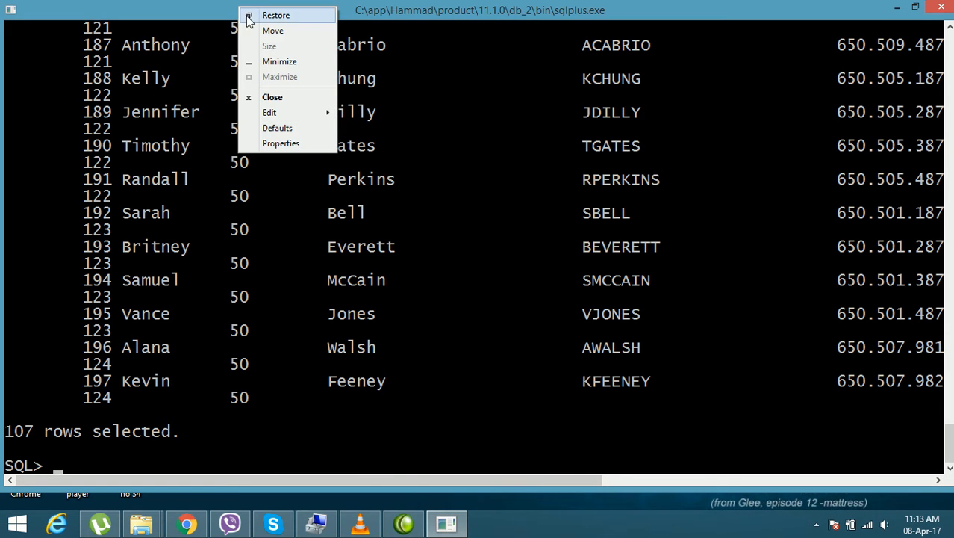
pyautogui.click(288, 142)
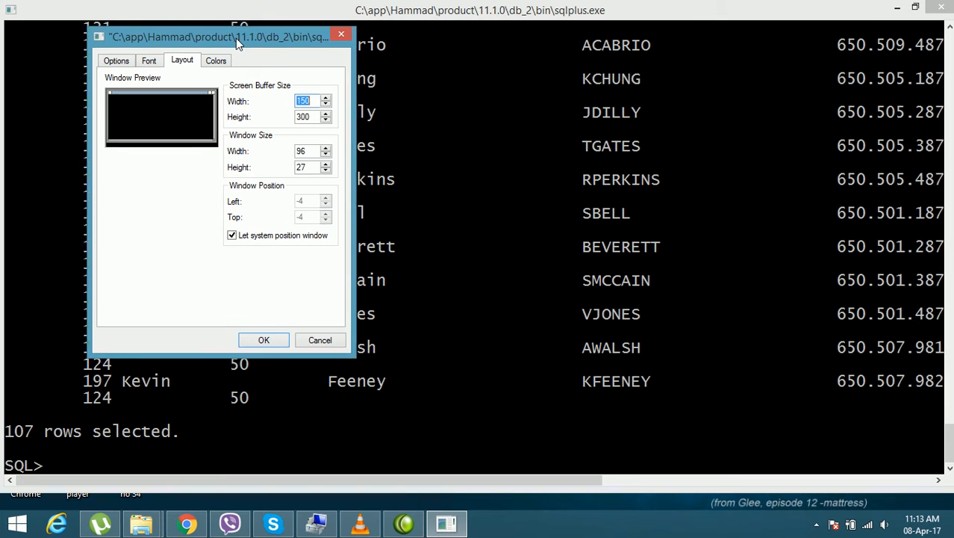
pyautogui.moveTo(236, 38); pyautogui.dragTo(244, 39)
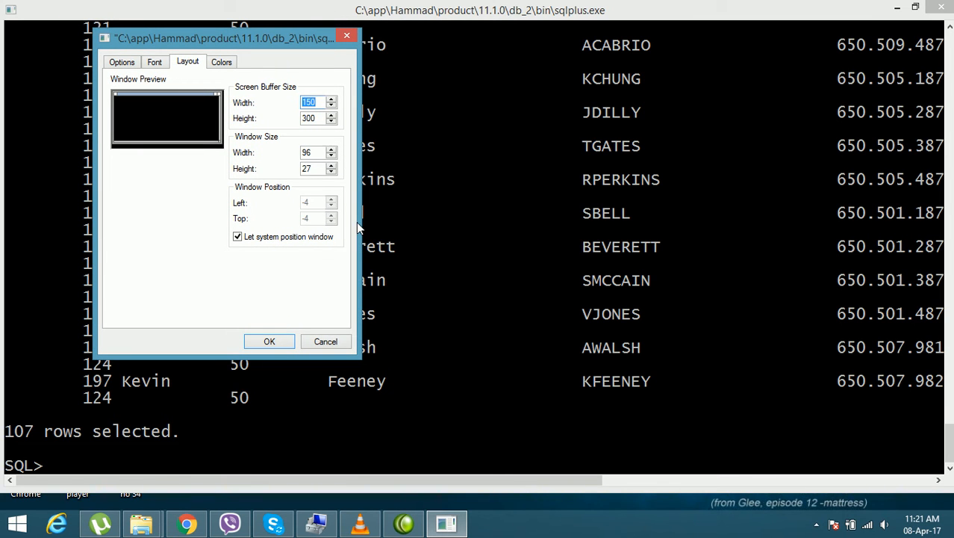
pyautogui.click(332, 100)
pyautogui.click(331, 100)
pyautogui.click(332, 100)
pyautogui.click(331, 101)
pyautogui.click(332, 101)
pyautogui.click(332, 101)
pyautogui.click(331, 101)
pyautogui.click(331, 101)
pyautogui.click(331, 101)
pyautogui.click(331, 101)
pyautogui.click(331, 101)
pyautogui.click(332, 101)
pyautogui.click(332, 101)
pyautogui.click(332, 102)
pyautogui.click(331, 101)
pyautogui.click(332, 102)
pyautogui.click(331, 102)
pyautogui.click(332, 101)
pyautogui.click(332, 101)
pyautogui.click(331, 101)
pyautogui.click(332, 102)
pyautogui.click(332, 101)
pyautogui.click(331, 102)
pyautogui.click(332, 101)
pyautogui.click(331, 102)
pyautogui.click(332, 101)
pyautogui.click(332, 101)
pyautogui.click(332, 102)
pyautogui.click(332, 102)
pyautogui.click(332, 102)
pyautogui.click(332, 101)
pyautogui.click(331, 101)
# Step: Raise the console's window size width a few columns past 97 and apply the layout properties
pyautogui.click(331, 152)
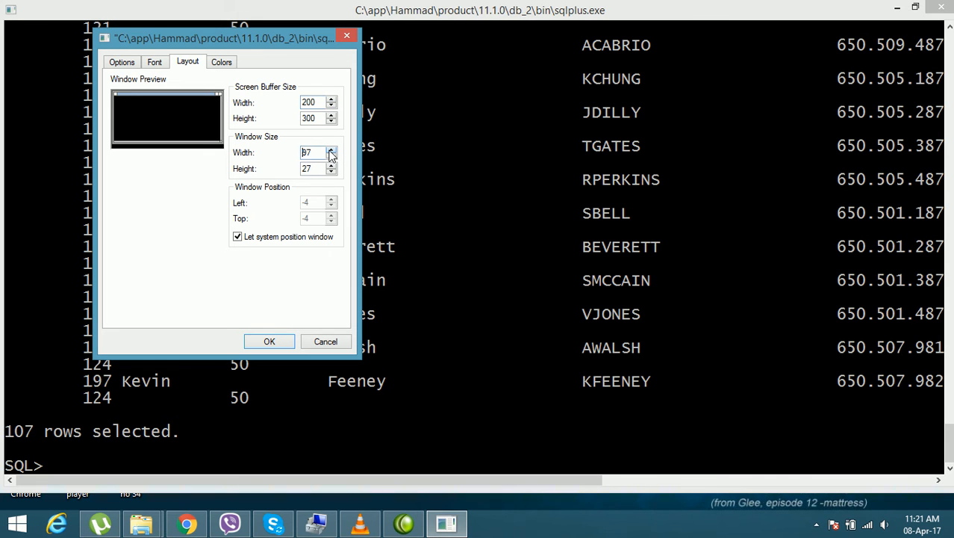
pyautogui.click(332, 152)
pyautogui.click(332, 152)
pyautogui.click(331, 152)
pyautogui.click(332, 152)
pyautogui.click(266, 342)
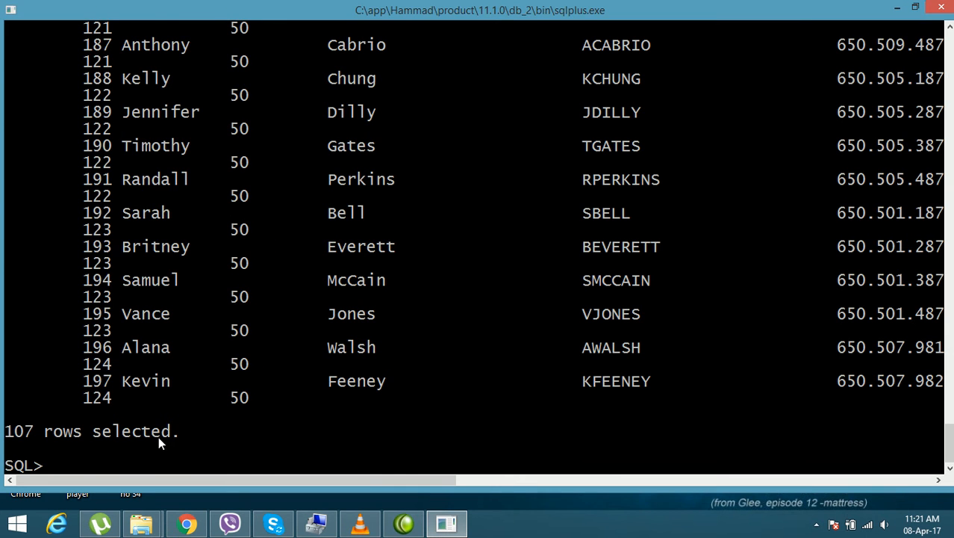
# Step: Rerun select * from employees; in the widened buffer and examine the output from its header row across all columns
pyautogui.press('Up')
pyautogui.press('Return')
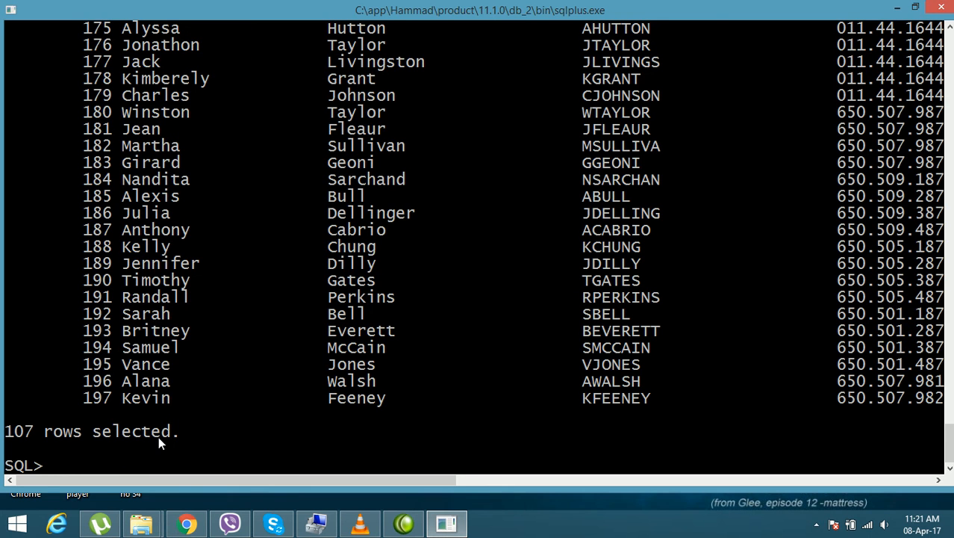
pyautogui.moveTo(298, 480); pyautogui.dragTo(249, 511)
pyautogui.click(949, 418)
pyautogui.moveTo(949, 425); pyautogui.dragTo(943, 327)
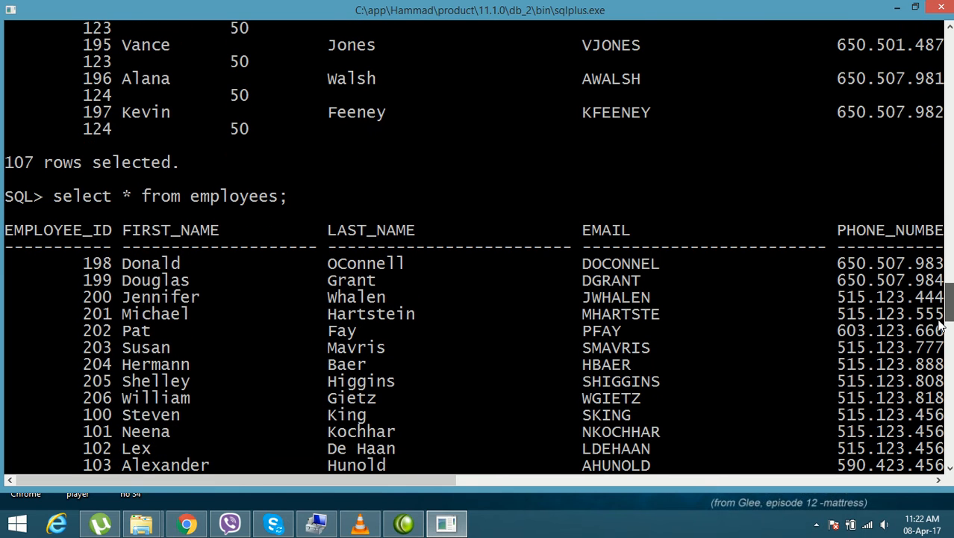
pyautogui.moveTo(414, 486); pyautogui.dragTo(736, 461)
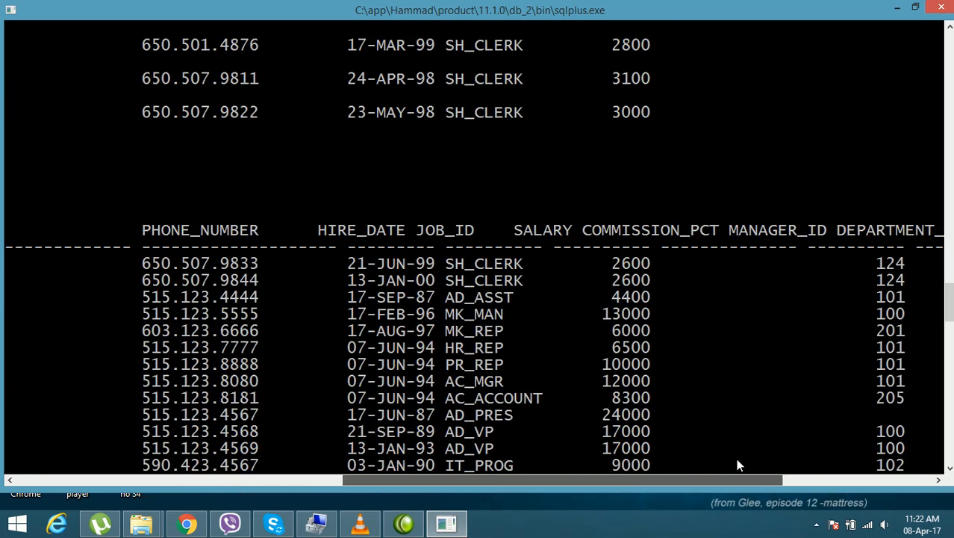
pyautogui.moveTo(950, 303); pyautogui.dragTo(950, 442)
pyautogui.moveTo(495, 477); pyautogui.dragTo(143, 479)
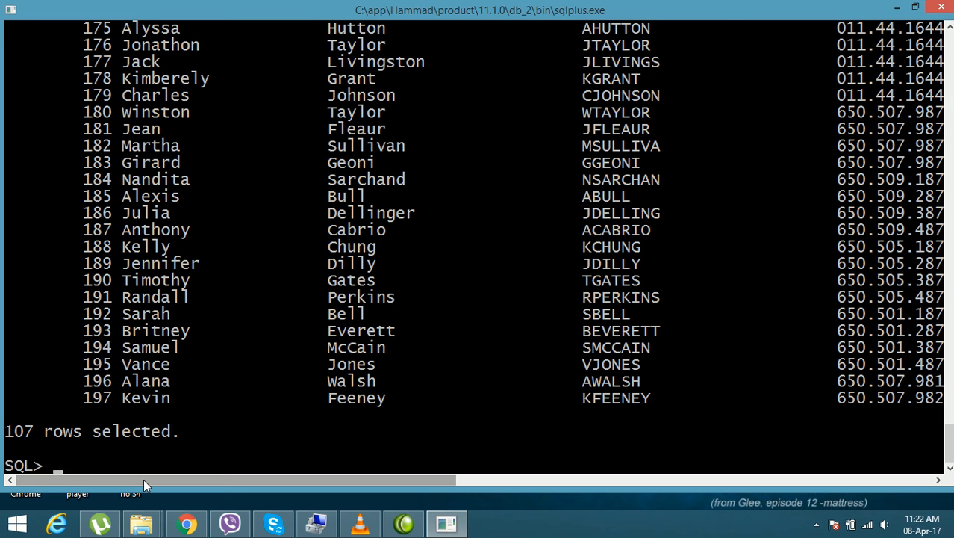
# Step: End the SQL*Plus session with the exit command
pyautogui.write('exit')
pyautogui.press('Return')
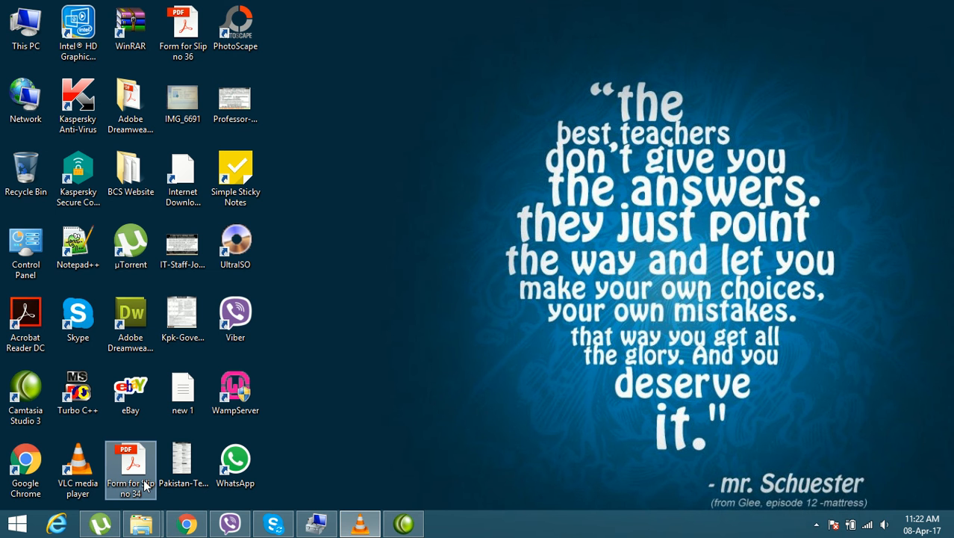